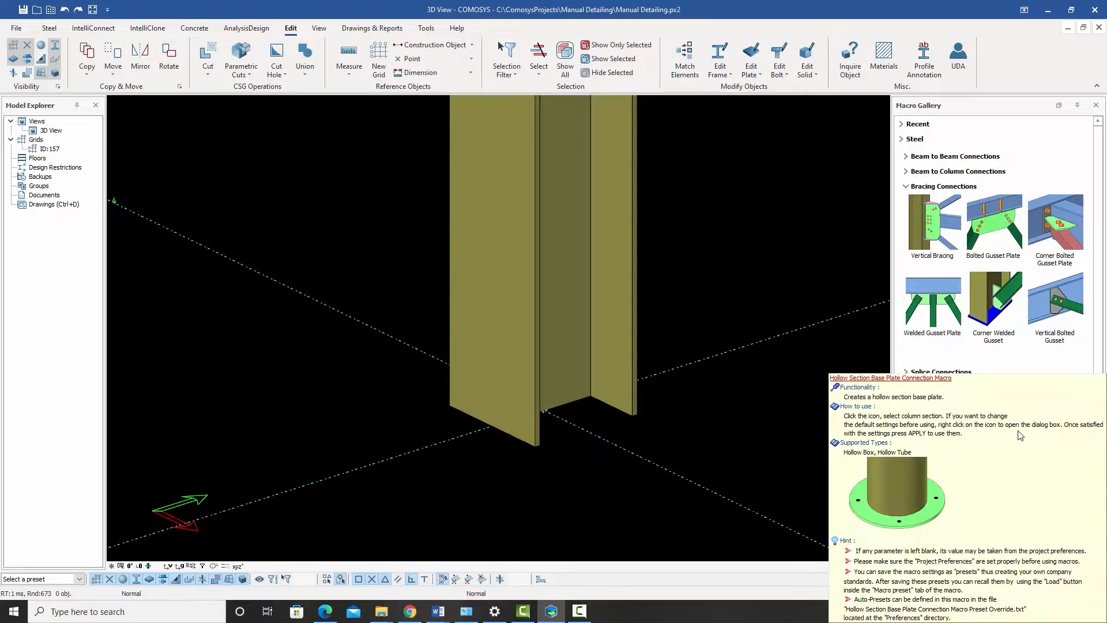
Step: Add a Base Plate connection to the foot of the unbraced column
{"action": "left_click", "coordinate": [941, 438]}
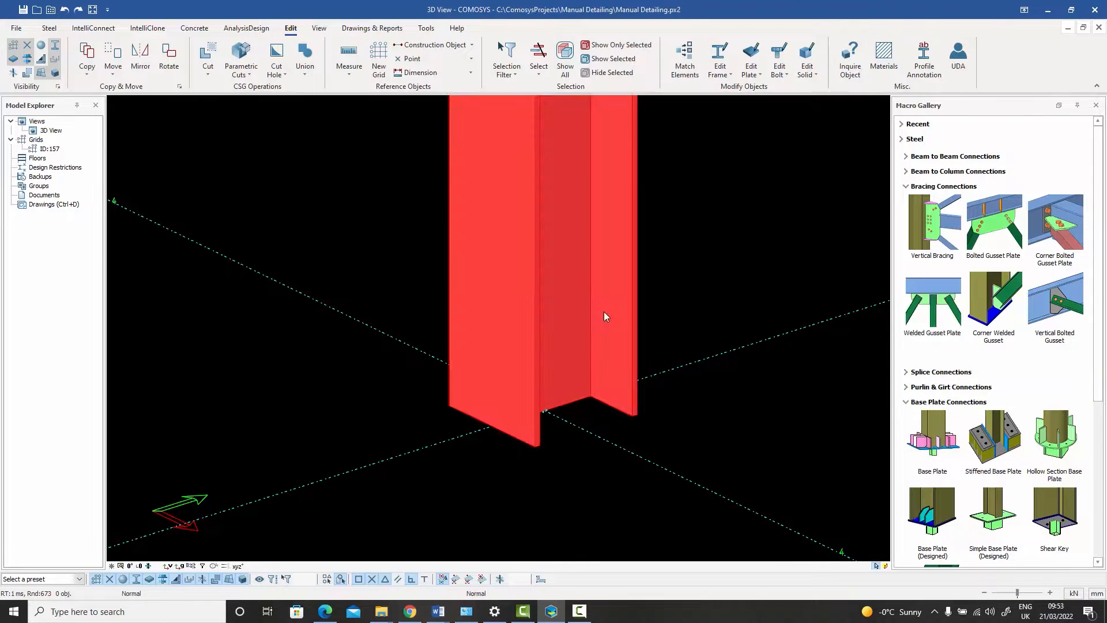
{"action": "left_click", "coordinate": [604, 314]}
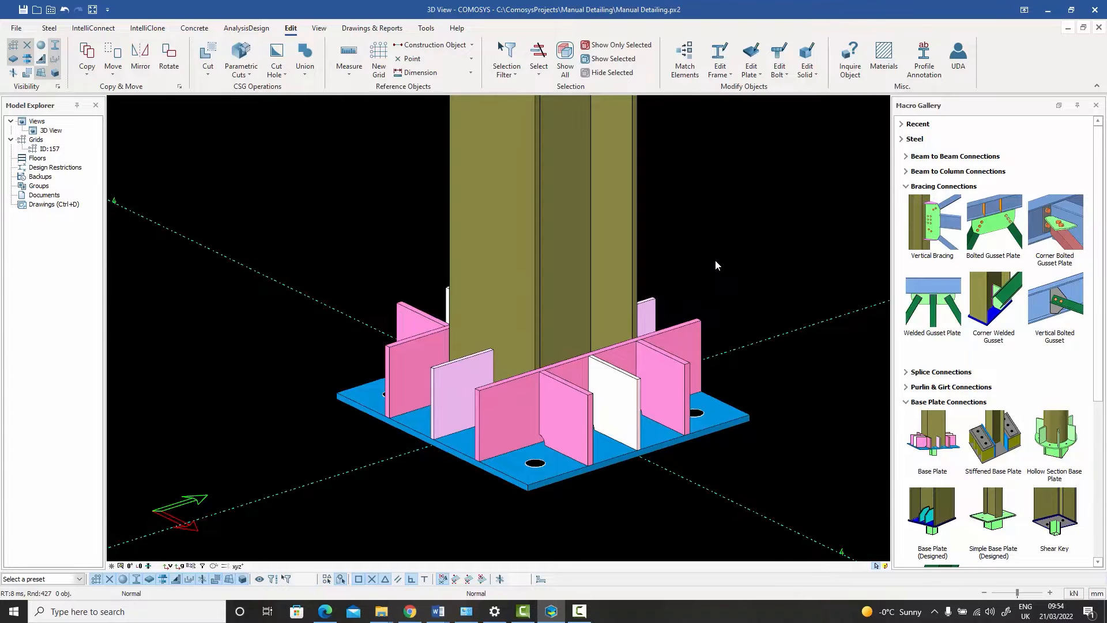
Step: Add a Base Plate connection to the column on grid 3 where the vertical brace comes down
{"action": "scroll", "coordinate": [715, 265], "scroll_direction": "down", "scroll_amount": 6}
{"action": "middle_click_drag", "start_coordinate": [598, 247], "coordinate": [719, 337]}
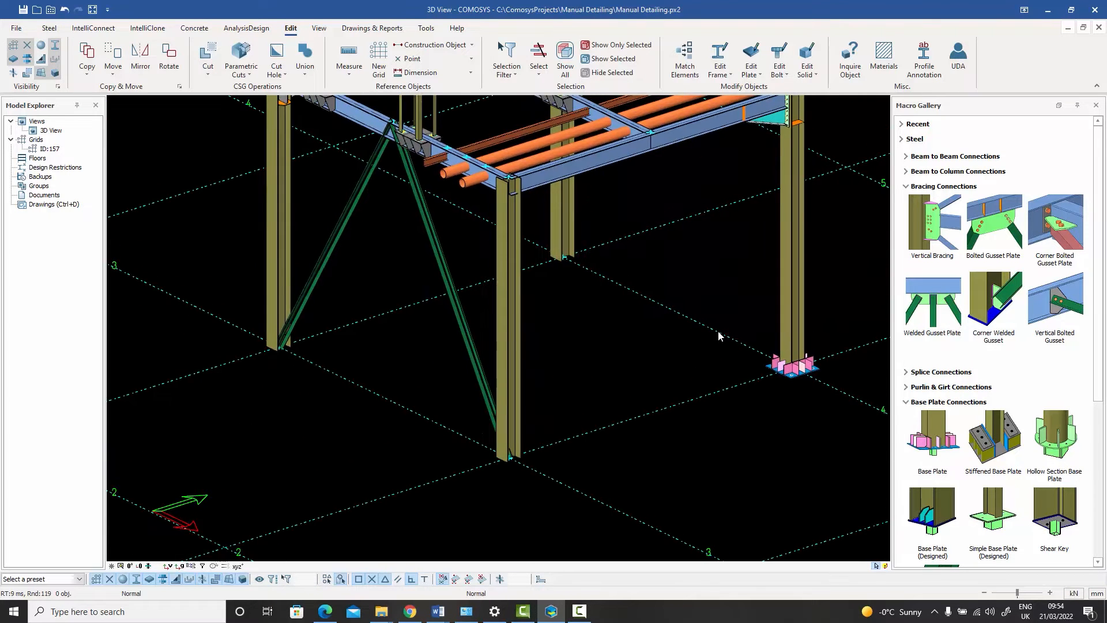
{"action": "scroll", "coordinate": [308, 421], "scroll_direction": "up", "scroll_amount": 2}
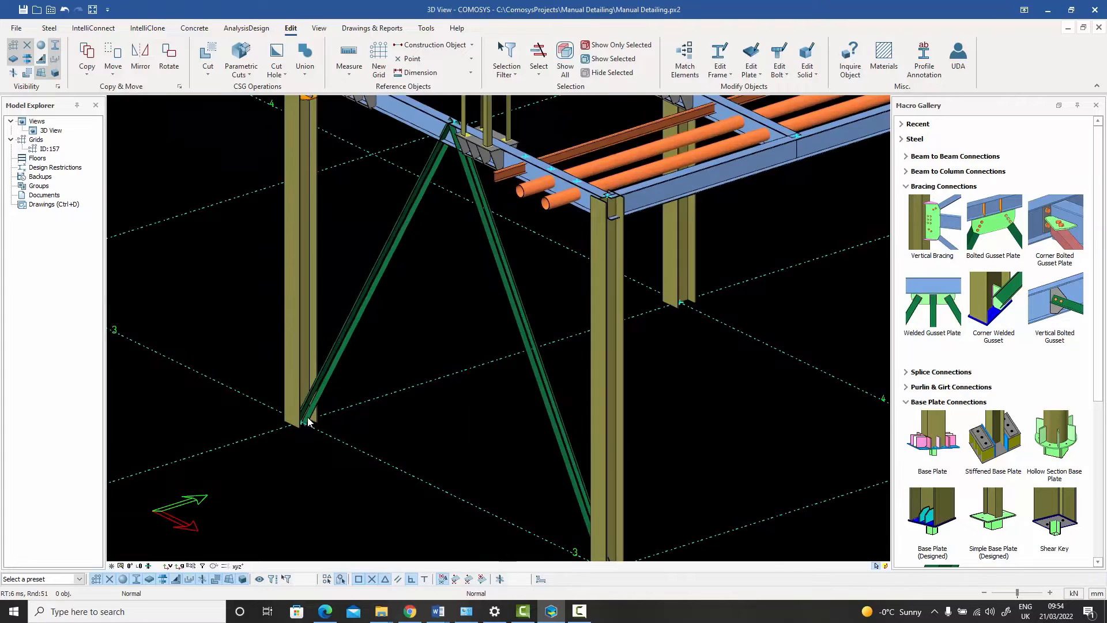
{"action": "scroll", "coordinate": [308, 421], "scroll_direction": "up", "scroll_amount": 4}
{"action": "middle_click_drag", "start_coordinate": [314, 411], "coordinate": [486, 392]}
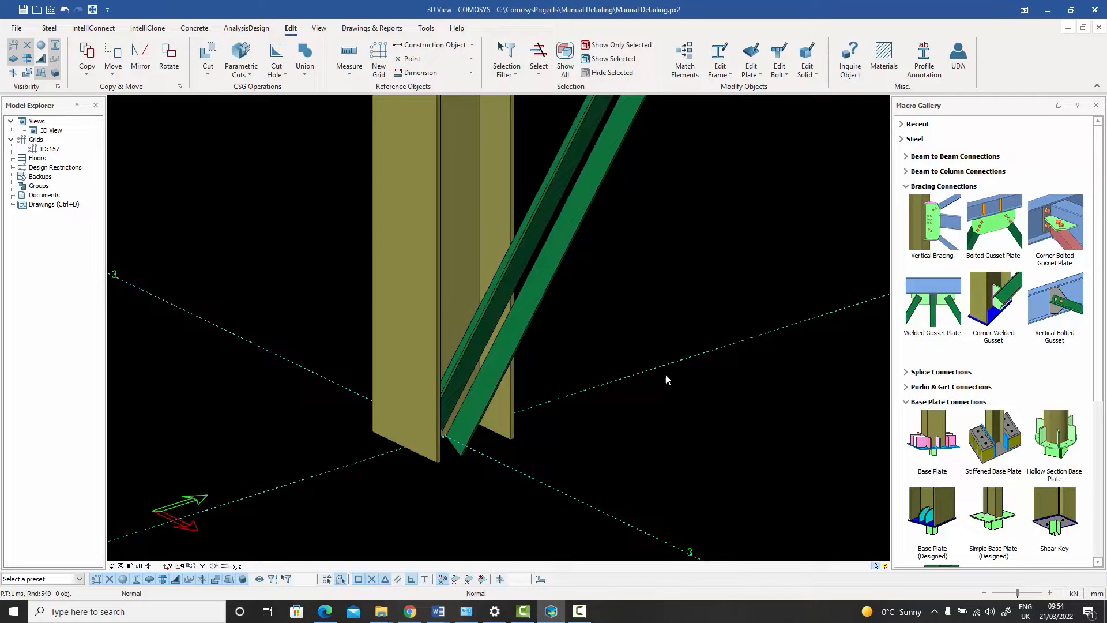
{"action": "left_click", "coordinate": [914, 439]}
{"action": "left_click", "coordinate": [421, 315]}
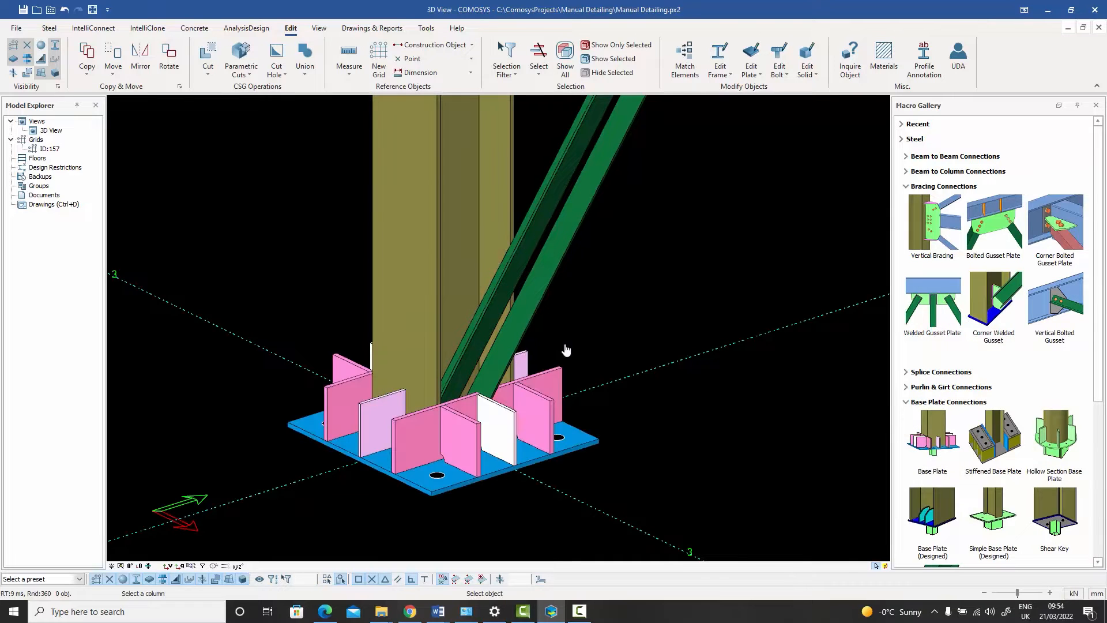
Step: Try a Corner Bolted Gusset Plate connection using the column as main member, the brace as secondary and the base plate as boundary
{"action": "scroll", "coordinate": [494, 398], "scroll_direction": "up", "scroll_amount": 2}
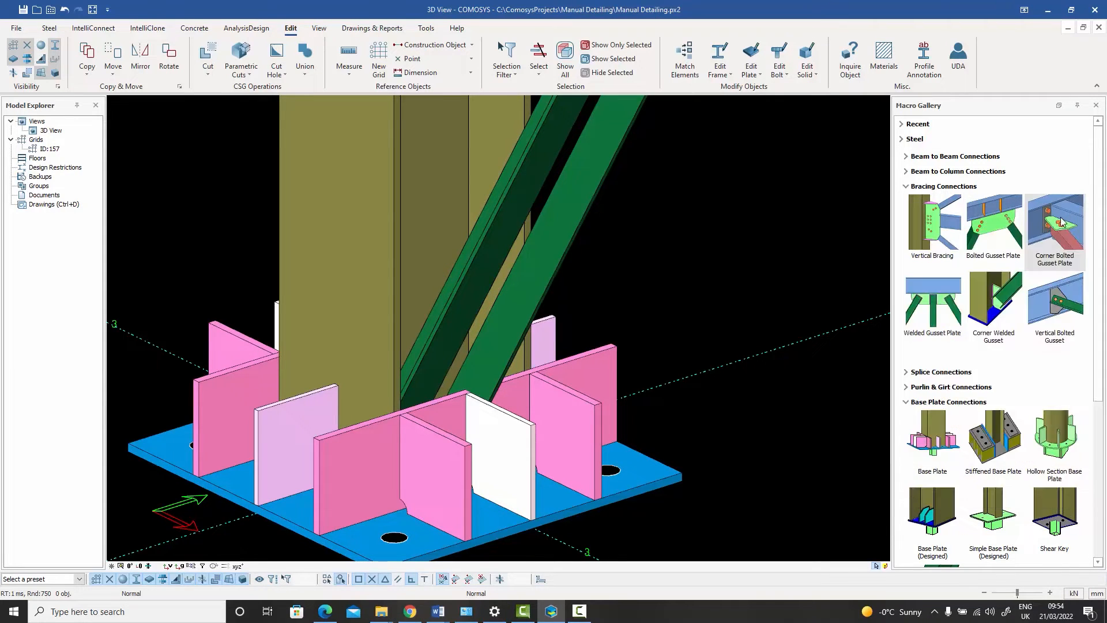
{"action": "scroll", "coordinate": [488, 208], "scroll_direction": "down", "scroll_amount": 2}
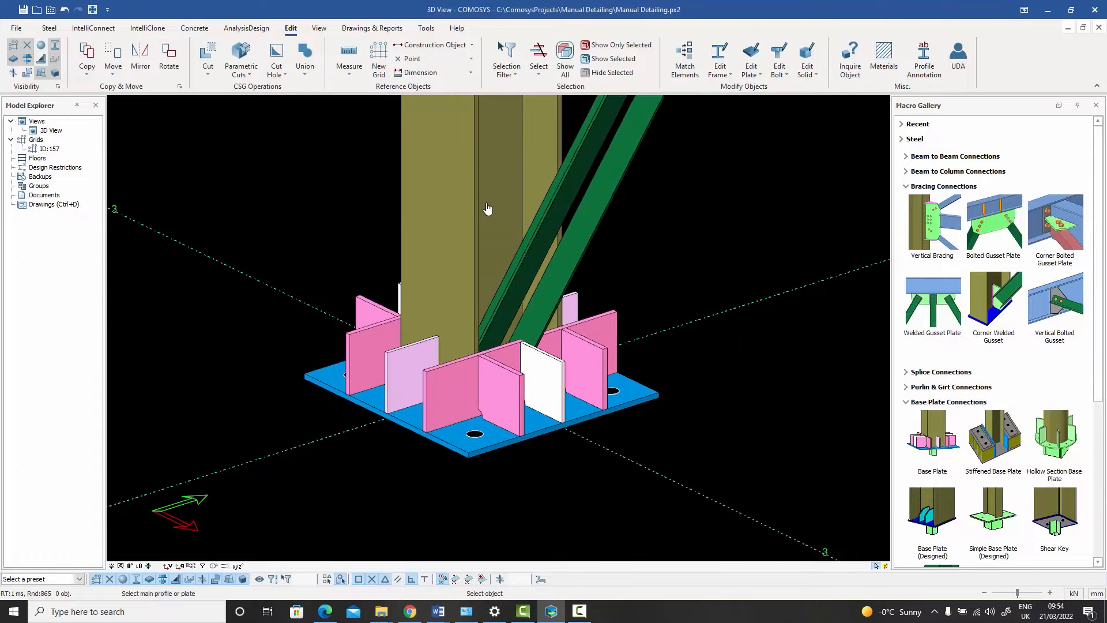
{"action": "left_click", "coordinate": [494, 209]}
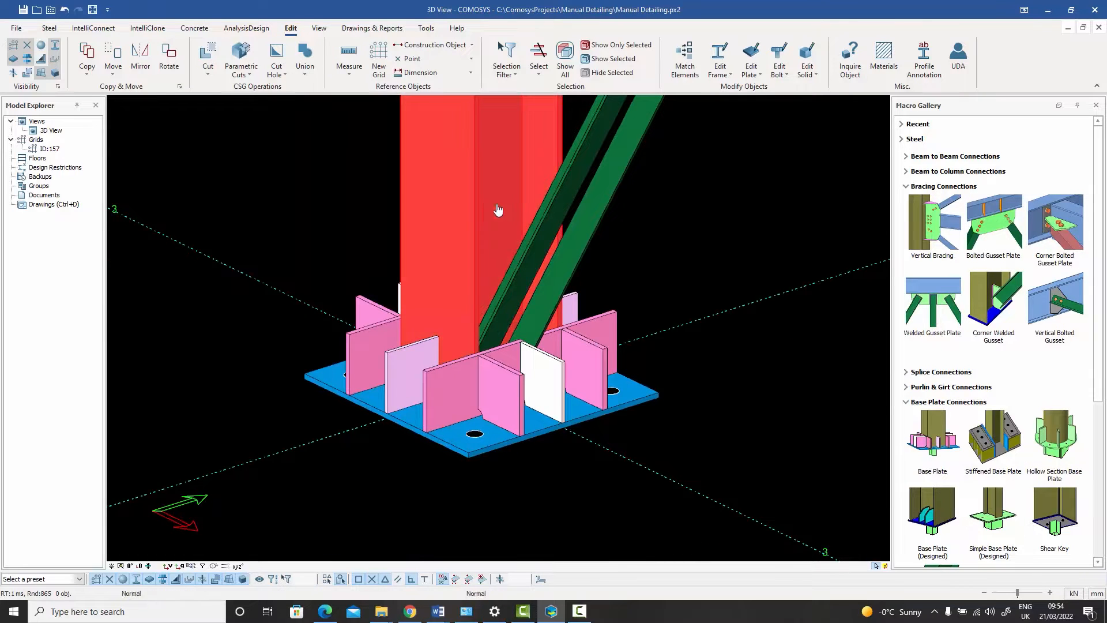
{"action": "left_click", "coordinate": [563, 222]}
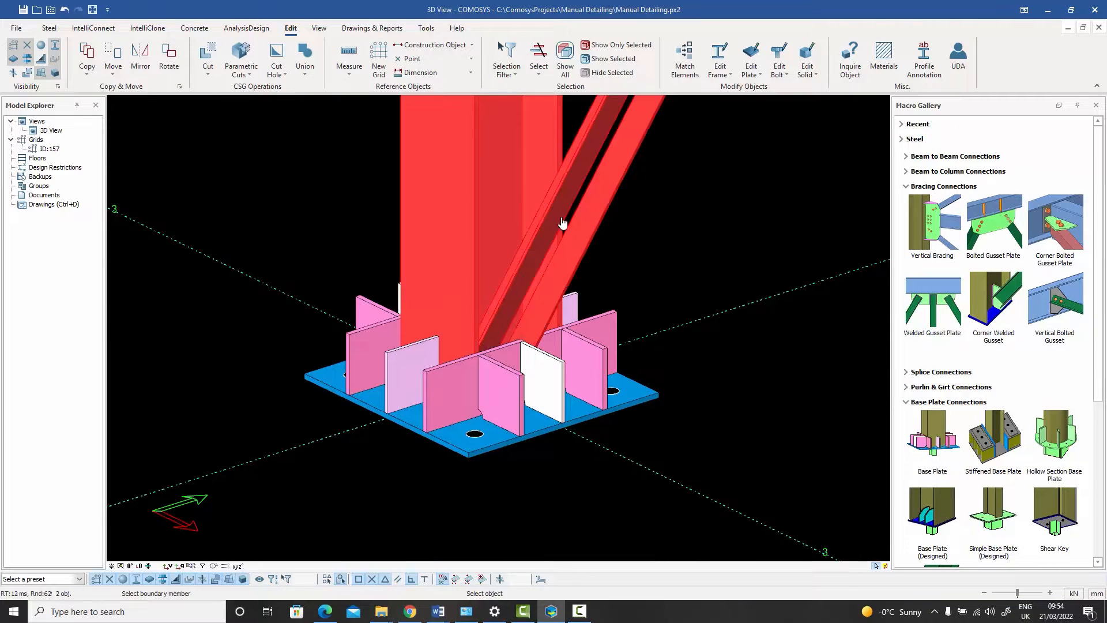
{"action": "left_click", "coordinate": [549, 429]}
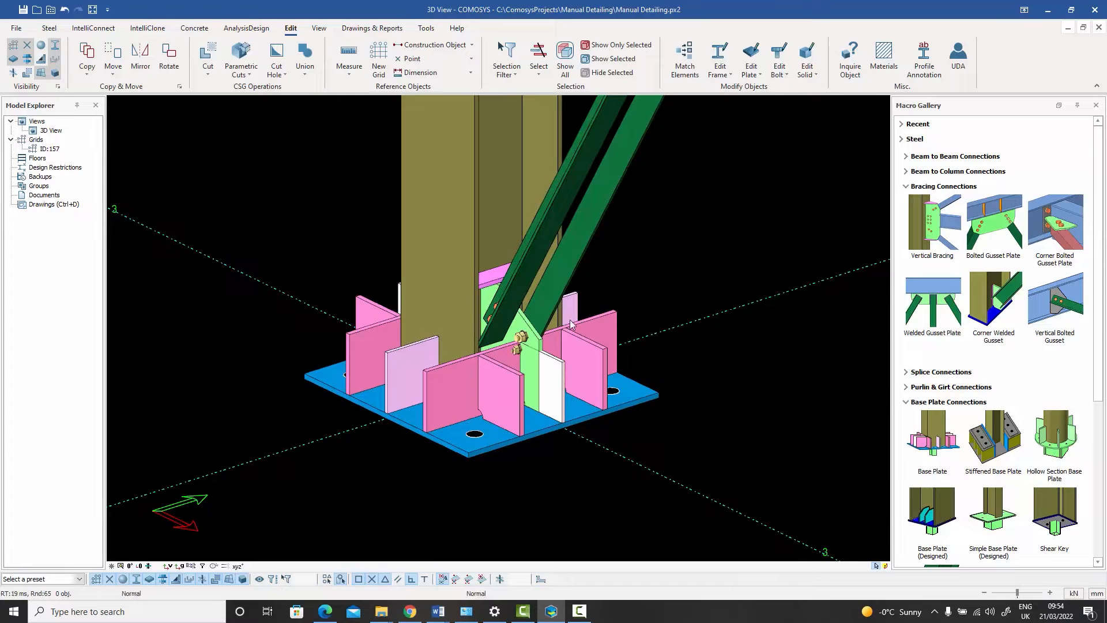
Step: Check the corner gusset plate against the surrounding base plate stiffeners and undo the gusset connection
{"action": "scroll", "coordinate": [562, 331], "scroll_direction": "up", "scroll_amount": 3}
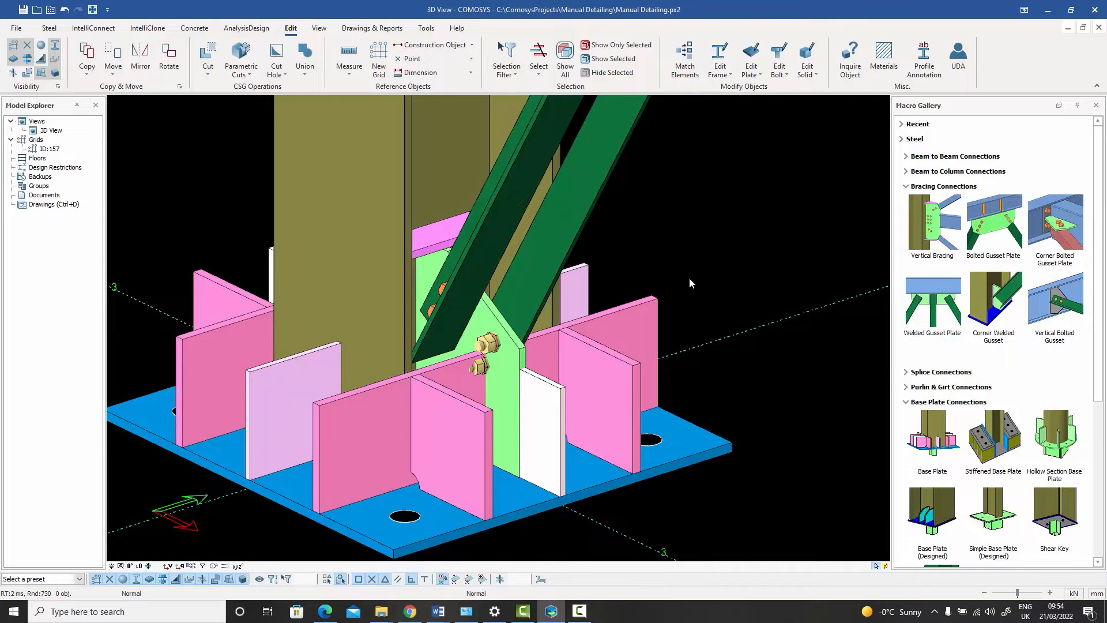
{"action": "scroll", "coordinate": [690, 279], "scroll_direction": "down", "scroll_amount": 2}
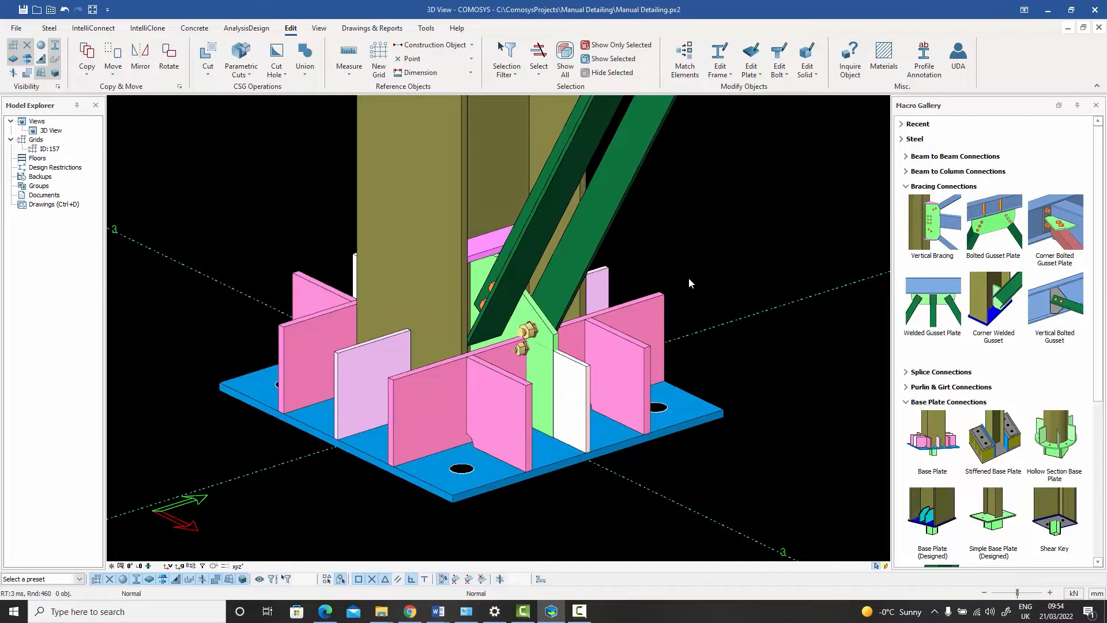
{"action": "scroll", "coordinate": [687, 290], "scroll_direction": "down", "scroll_amount": 3}
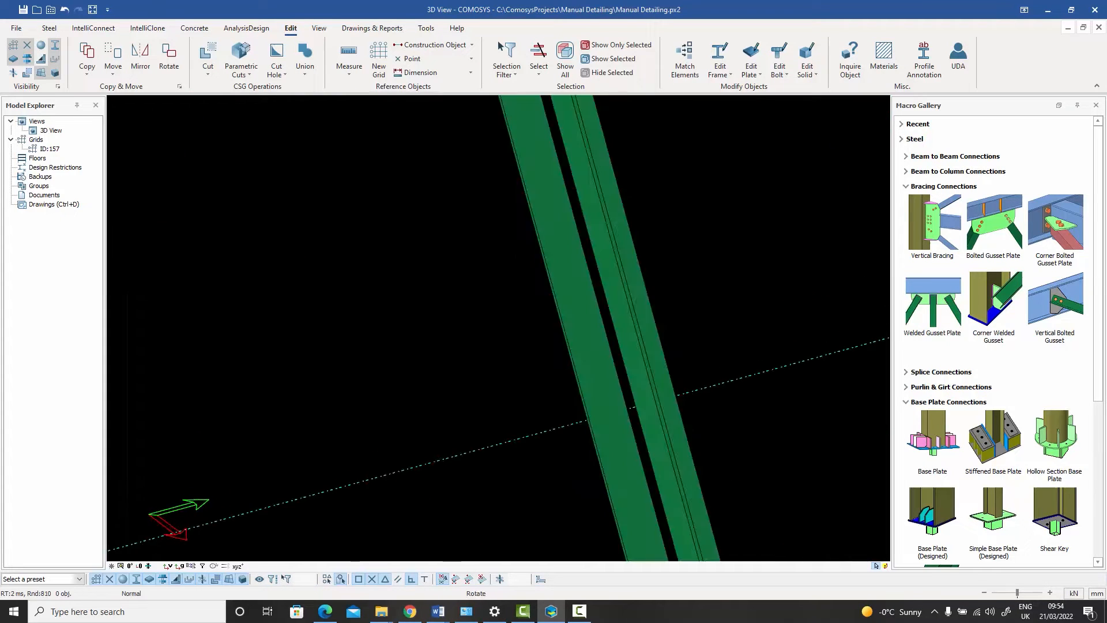
{"action": "scroll", "coordinate": [682, 293], "scroll_direction": "down", "scroll_amount": 2}
{"action": "scroll", "coordinate": [577, 420], "scroll_direction": "up", "scroll_amount": 5}
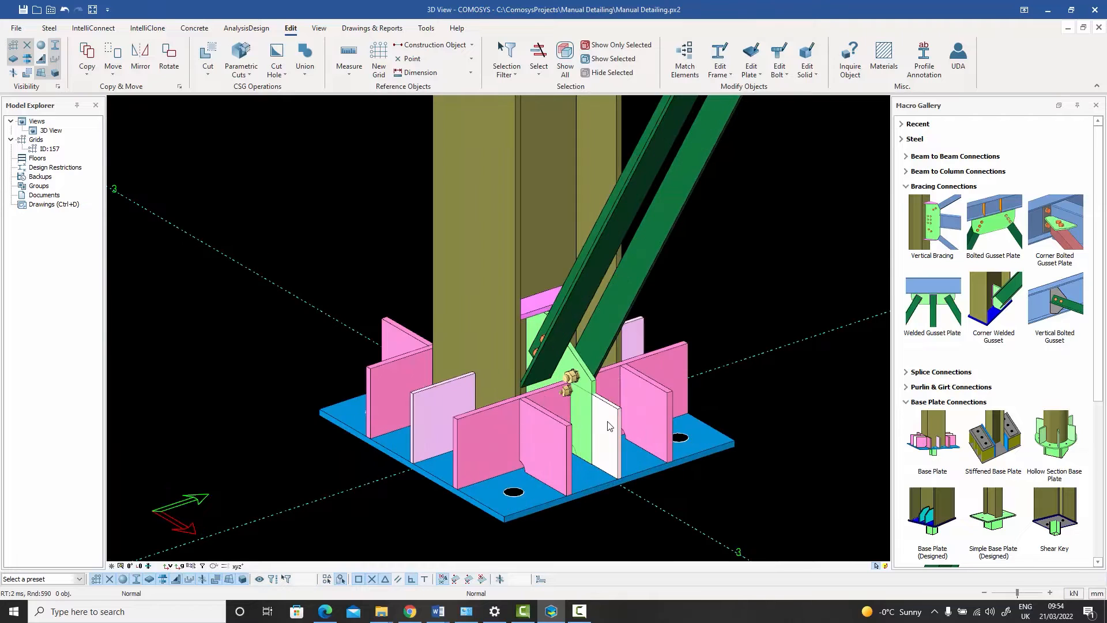
{"action": "left_click", "coordinate": [608, 424]}
{"action": "middle_click_drag", "start_coordinate": [608, 424], "coordinate": [583, 330]}
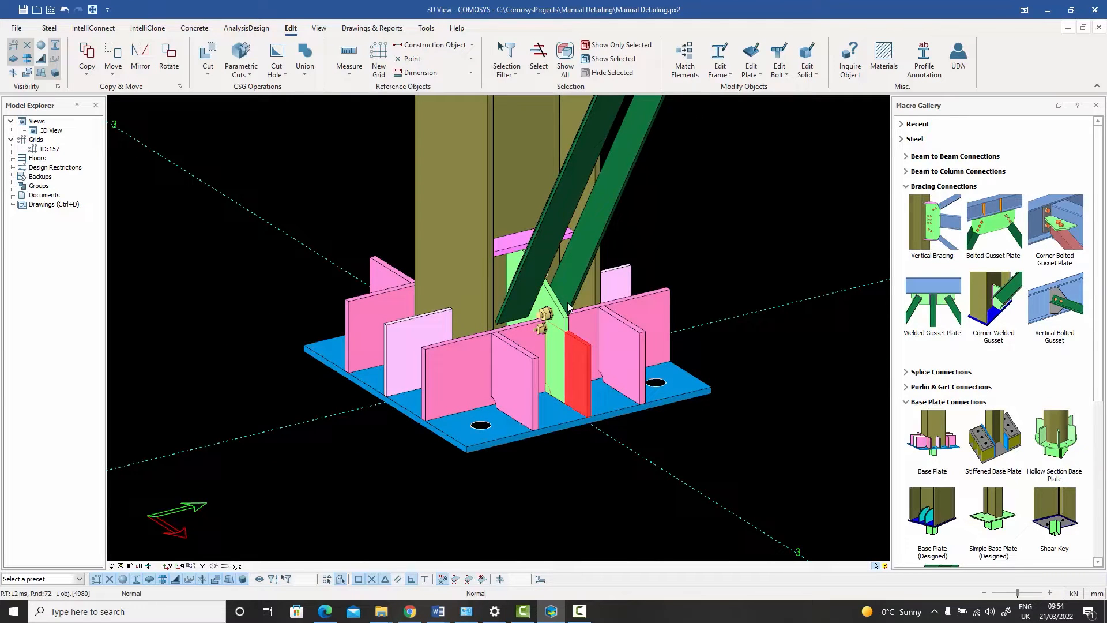
{"action": "left_click", "coordinate": [700, 248]}
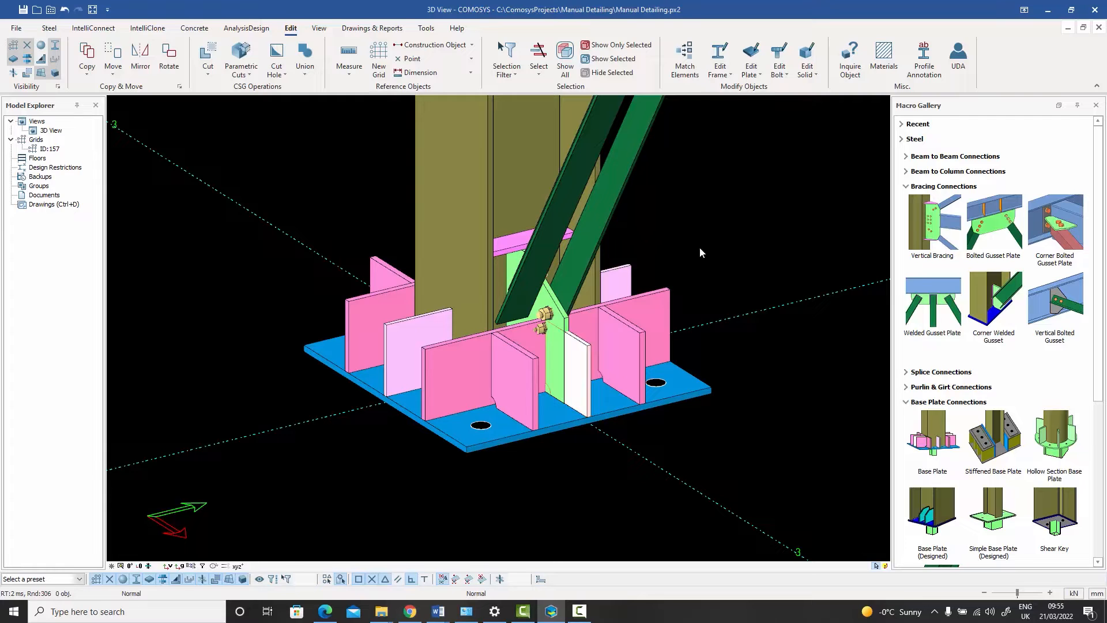
{"action": "key", "text": "ctrl+z"}
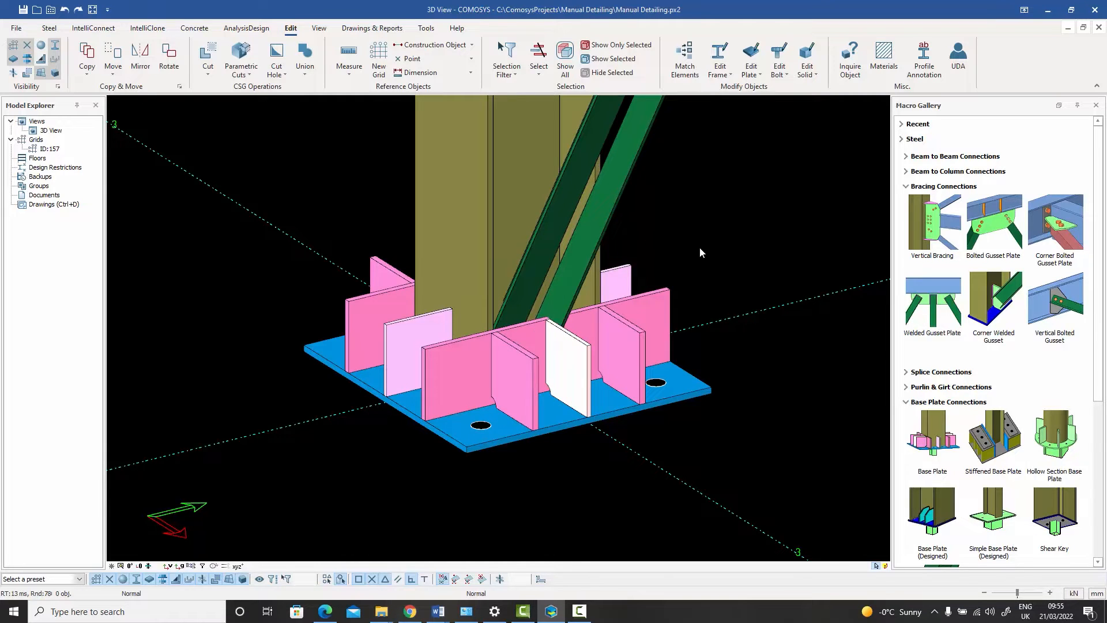
Step: Move the lower end of the brace up the column by distance, applying Z 100 twice
{"action": "middle_click_drag", "start_coordinate": [752, 252], "coordinate": [706, 302]}
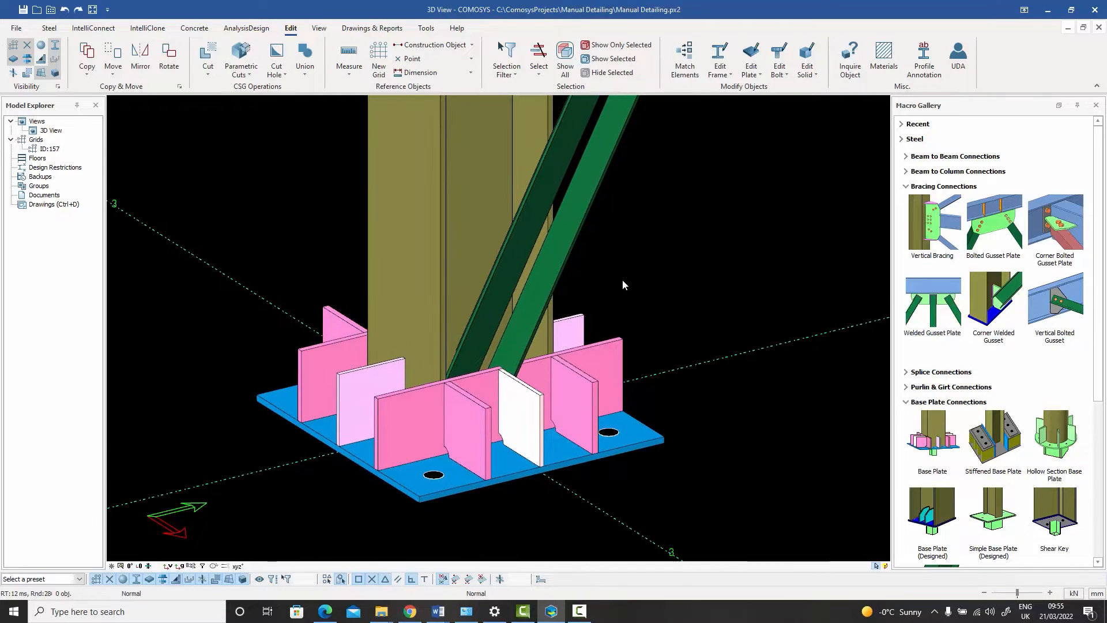
{"action": "left_click", "coordinate": [564, 234]}
{"action": "right_click", "coordinate": [563, 234]}
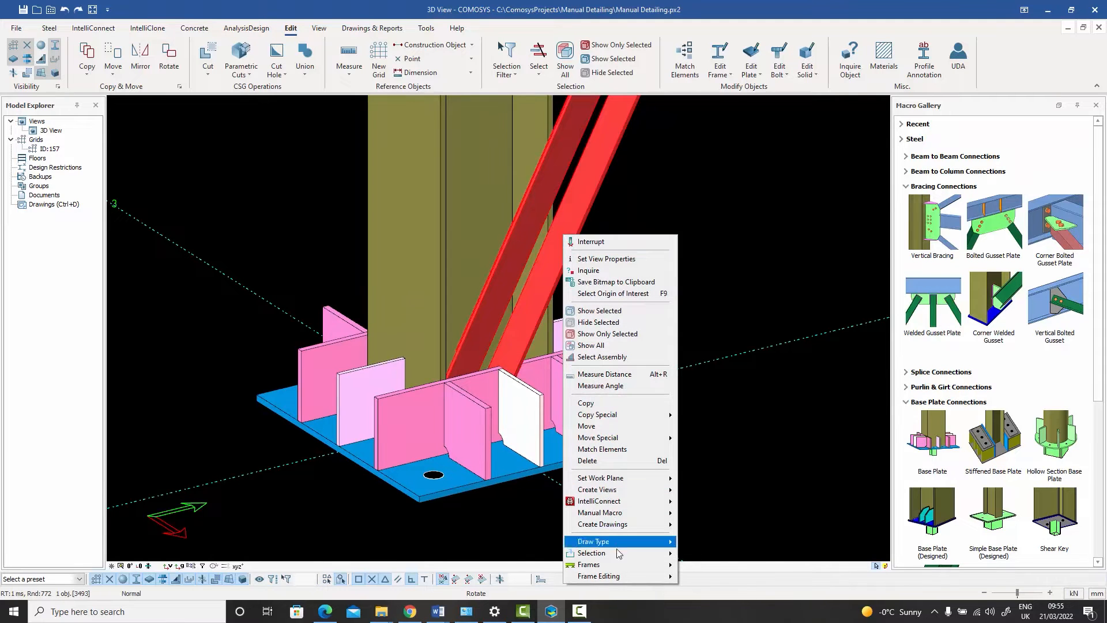
{"action": "mouse_move", "coordinate": [658, 564]}
{"action": "left_click", "coordinate": [713, 529]}
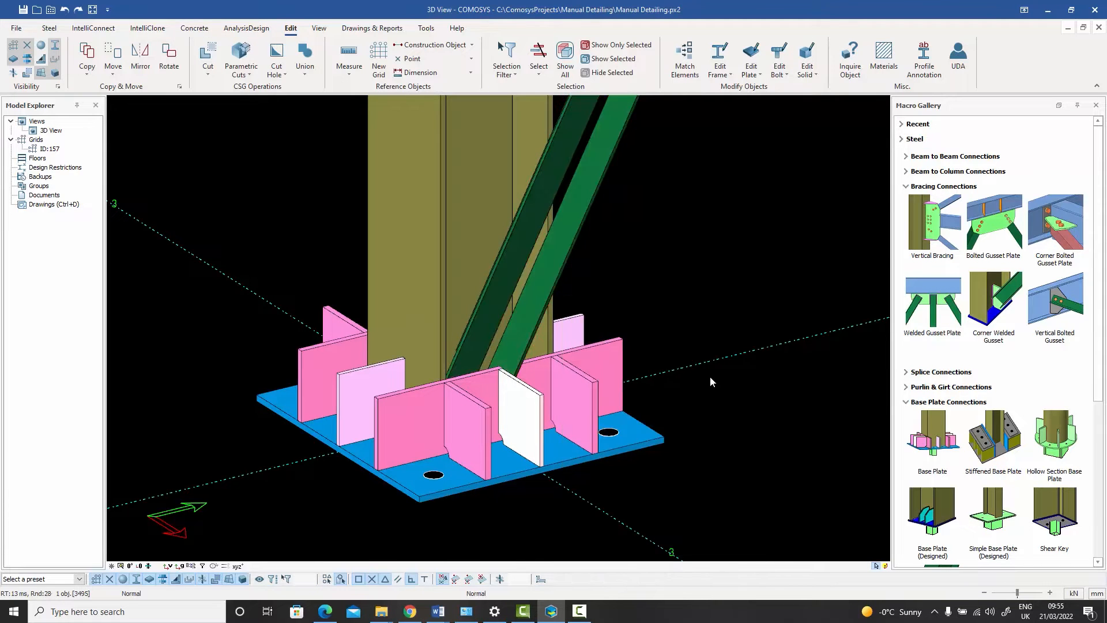
{"action": "right_click", "coordinate": [676, 232]}
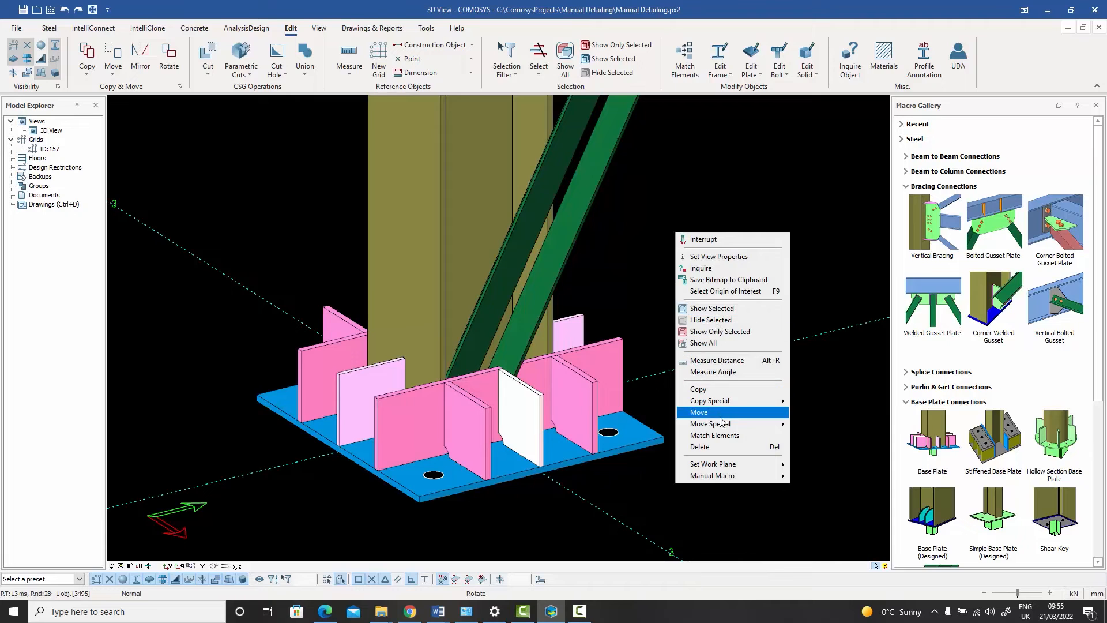
{"action": "mouse_move", "coordinate": [721, 427]}
{"action": "left_click", "coordinate": [811, 424]}
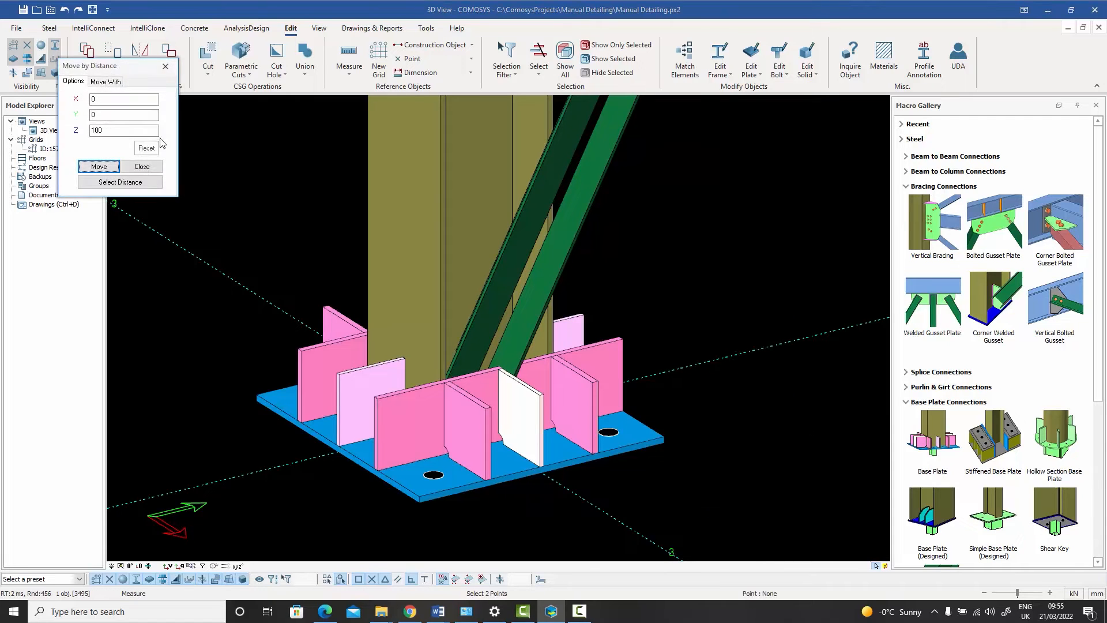
{"action": "left_click", "coordinate": [99, 167]}
{"action": "left_click", "coordinate": [100, 167]}
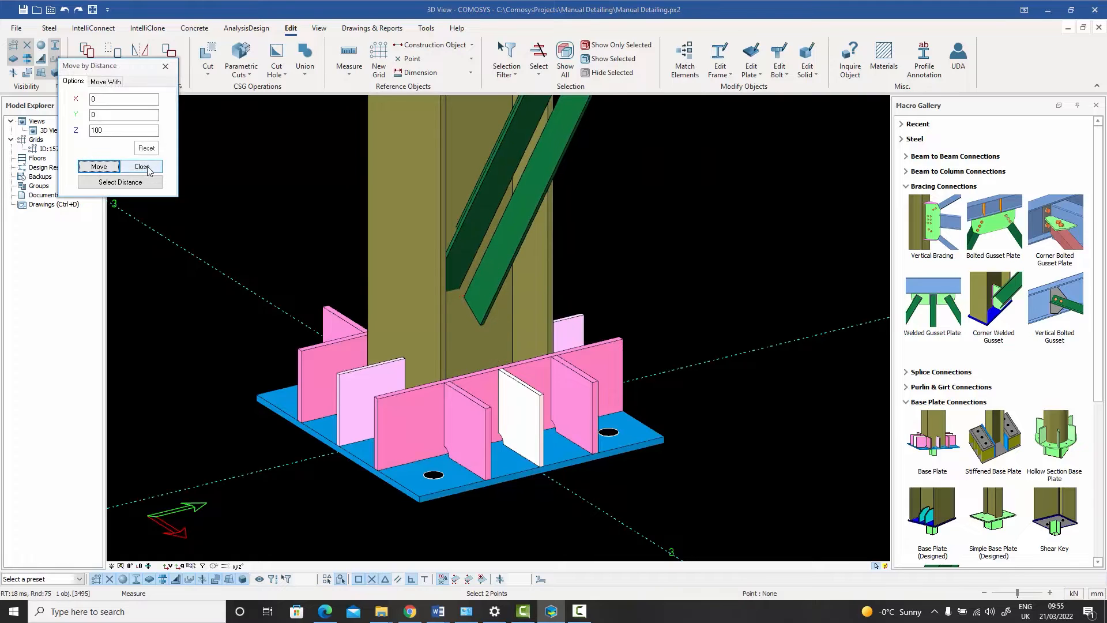
{"action": "left_click", "coordinate": [148, 167]}
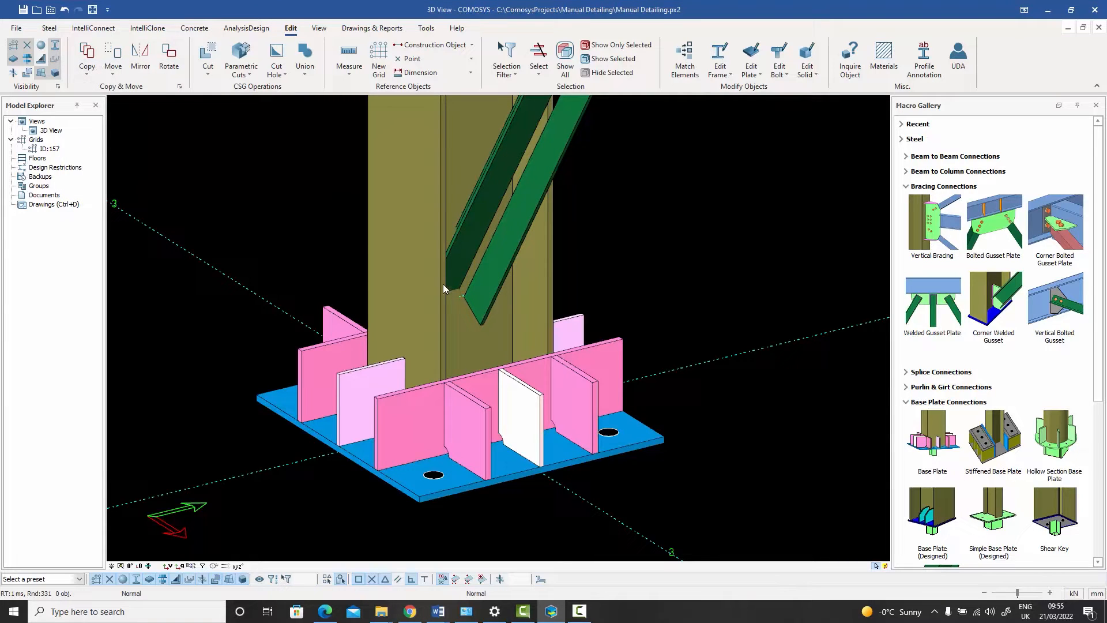
Step: Add a Bolted Gusset Plate connection between the column and the raised brace
{"action": "left_click", "coordinate": [992, 230]}
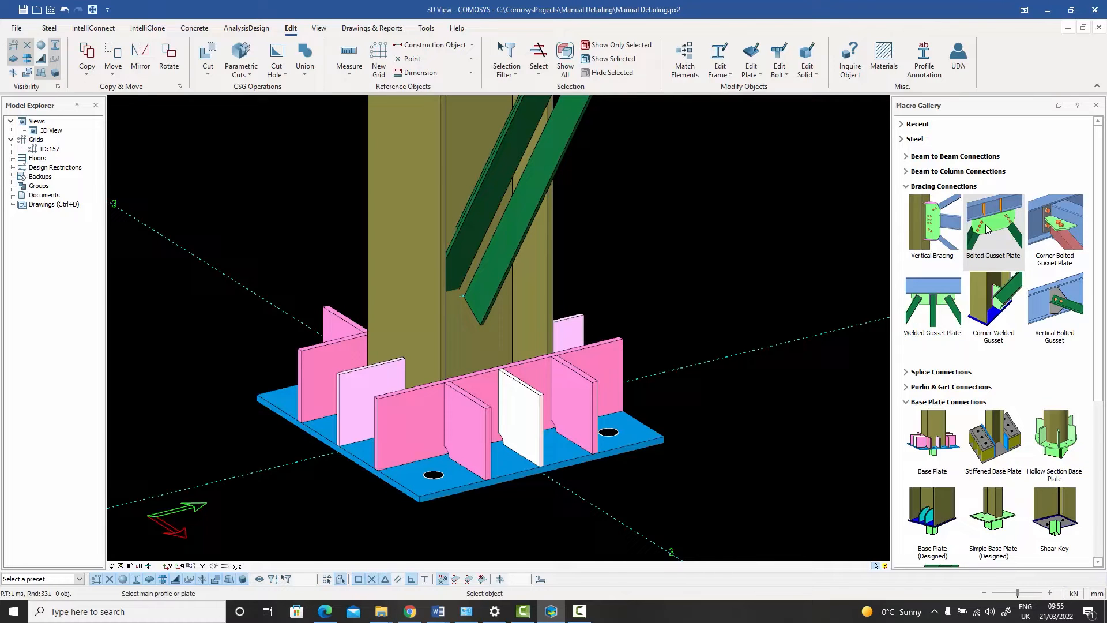
{"action": "left_click", "coordinate": [430, 167]}
{"action": "left_click", "coordinate": [538, 186]}
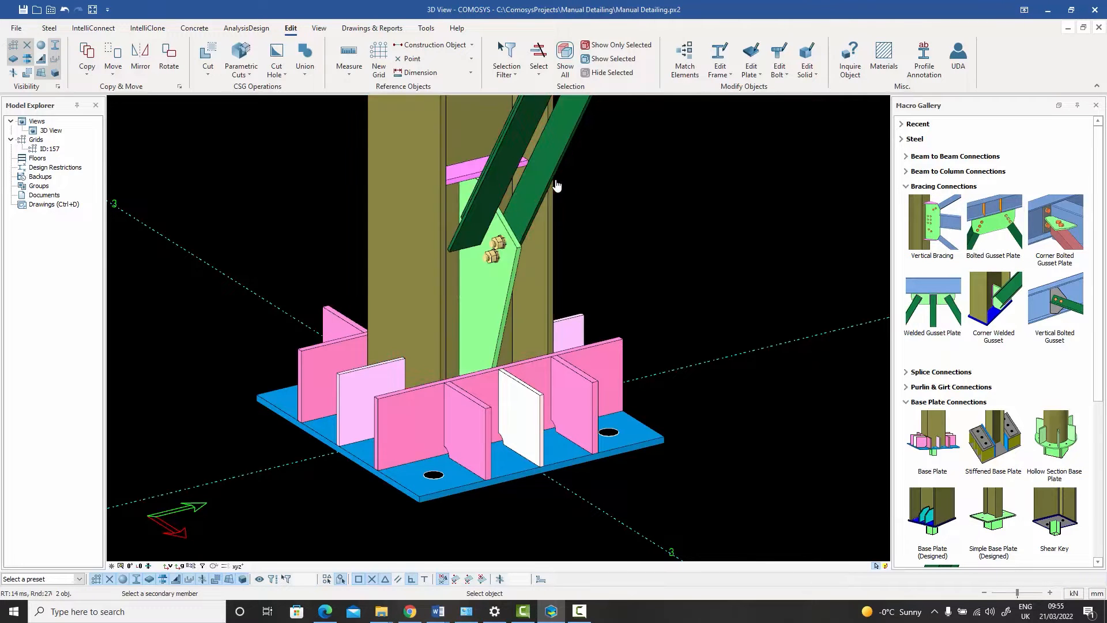
Step: Set the vertical edge distance below the brace to 100 in the bolted gusset plate's figure properties
{"action": "left_click", "coordinate": [499, 271]}
{"action": "middle_click_drag", "start_coordinate": [504, 275], "coordinate": [517, 319]}
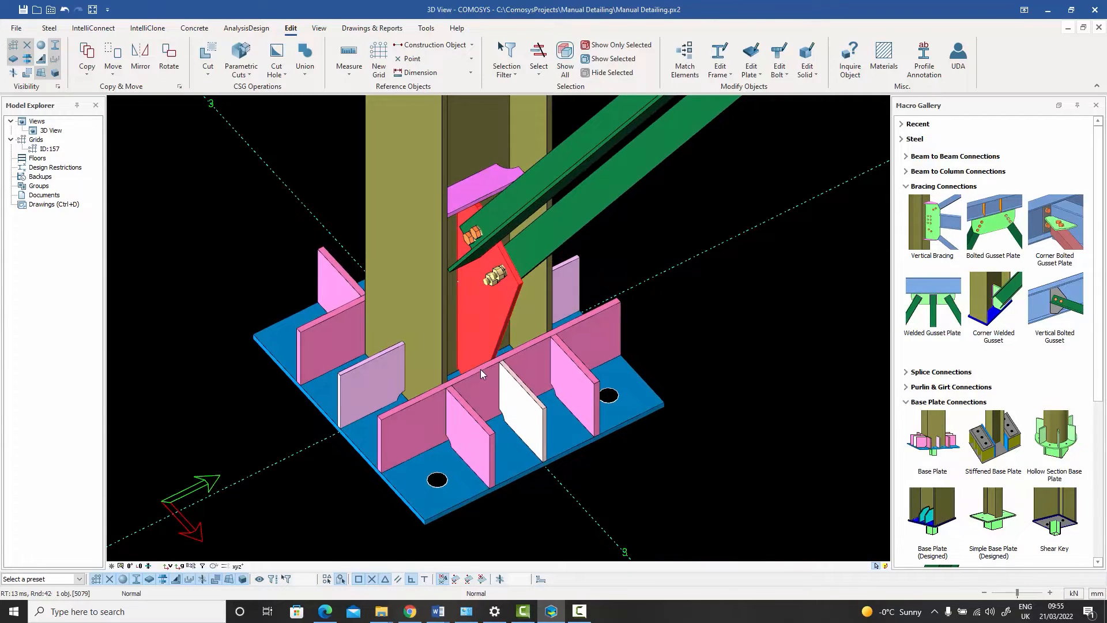
{"action": "mouse_move", "coordinate": [444, 370]}
{"action": "middle_mouse_down"}
{"action": "mouse_move", "coordinate": [449, 317]}
{"action": "mouse_move", "coordinate": [451, 369]}
{"action": "middle_mouse_up"}
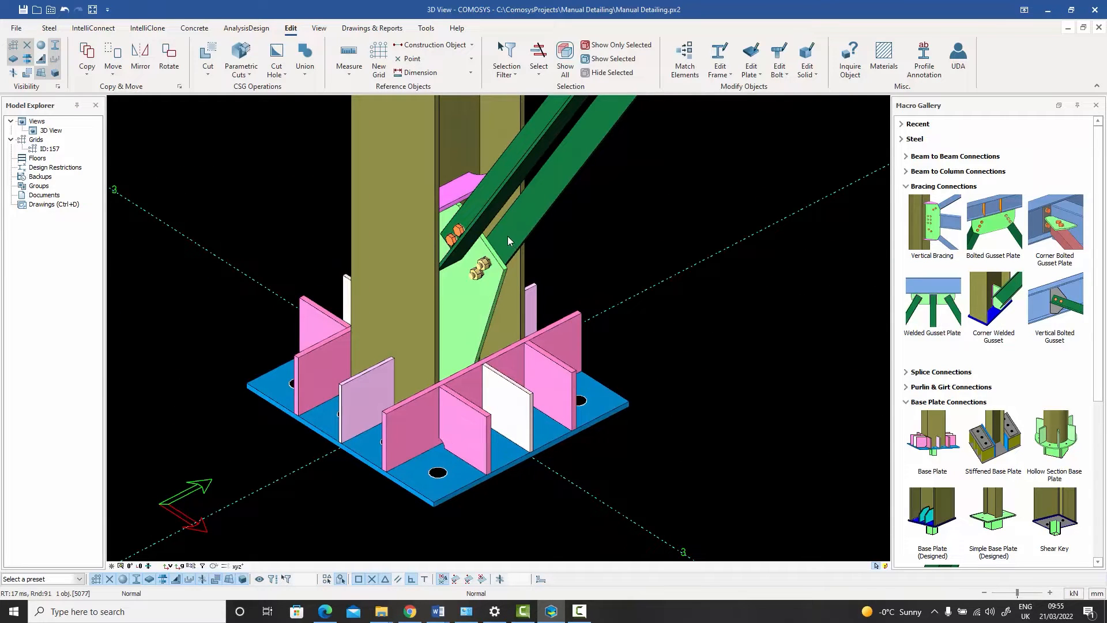
{"action": "double_click", "coordinate": [496, 217]}
{"action": "left_click_drag", "start_coordinate": [455, 176], "coordinate": [669, 144]}
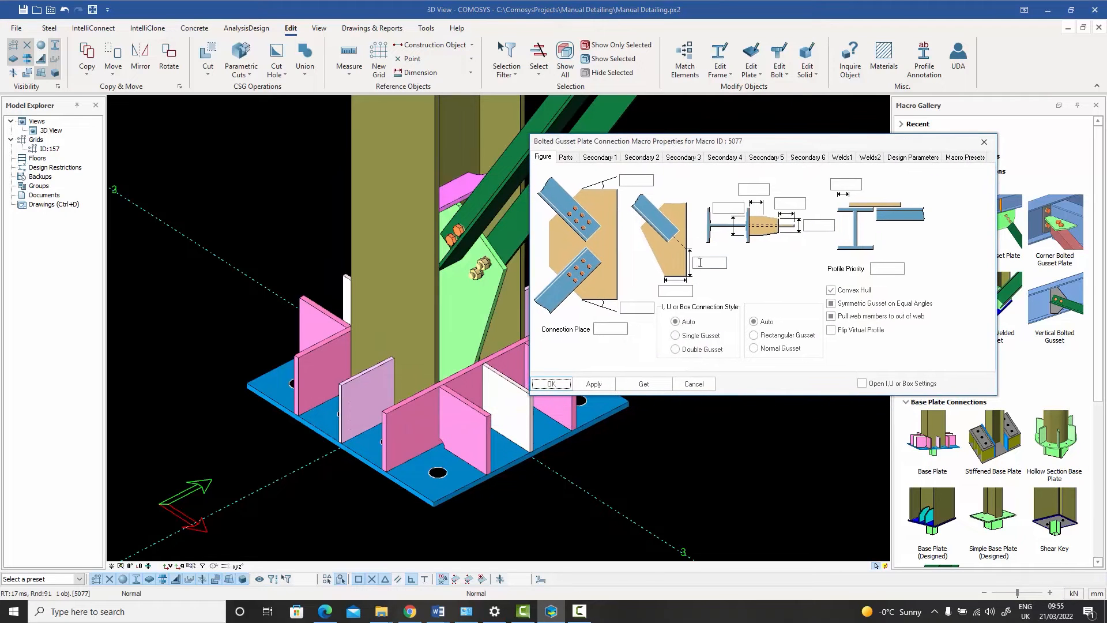
{"action": "left_click", "coordinate": [701, 263]}
{"action": "type", "text": "100"}
Step: Switch off the right gusset stiffener and apply the bolted gusset plate settings
{"action": "left_click", "coordinate": [566, 157]}
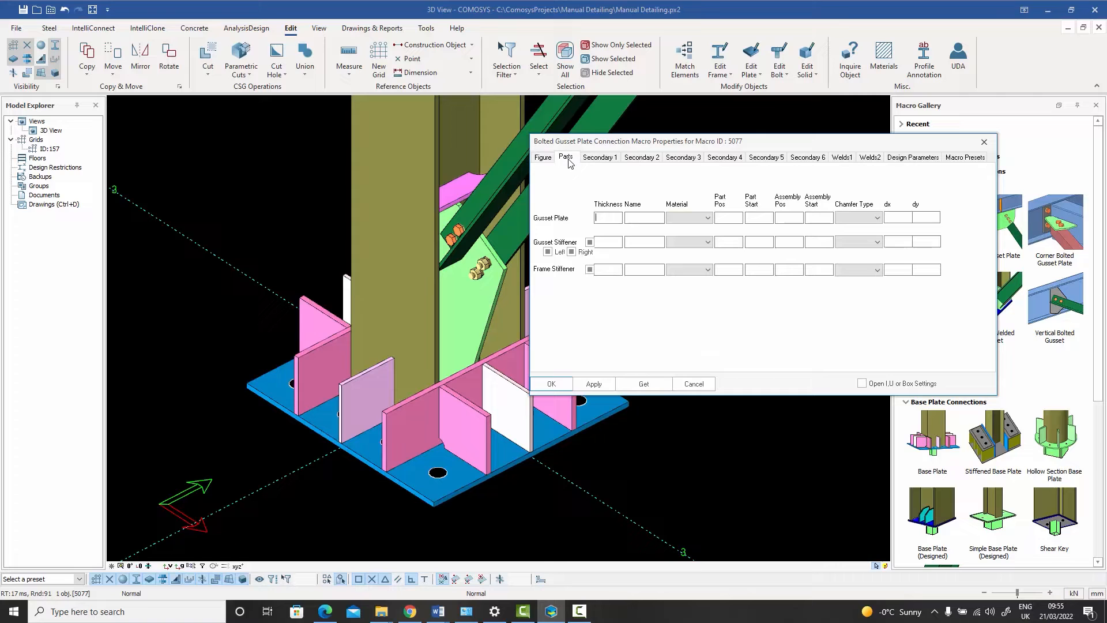
{"action": "left_click", "coordinate": [572, 252]}
{"action": "left_click", "coordinate": [593, 384]}
{"action": "left_click", "coordinate": [550, 388]}
Step: Inspect the modified gusset plate, and undo the bolted gusset connection and the move of the brace end
{"action": "mouse_move", "coordinate": [628, 280]}
{"action": "middle_mouse_down"}
{"action": "mouse_move", "coordinate": [598, 279]}
{"action": "mouse_move", "coordinate": [610, 280]}
{"action": "middle_mouse_up"}
{"action": "scroll", "coordinate": [531, 299], "scroll_direction": "up", "scroll_amount": 2}
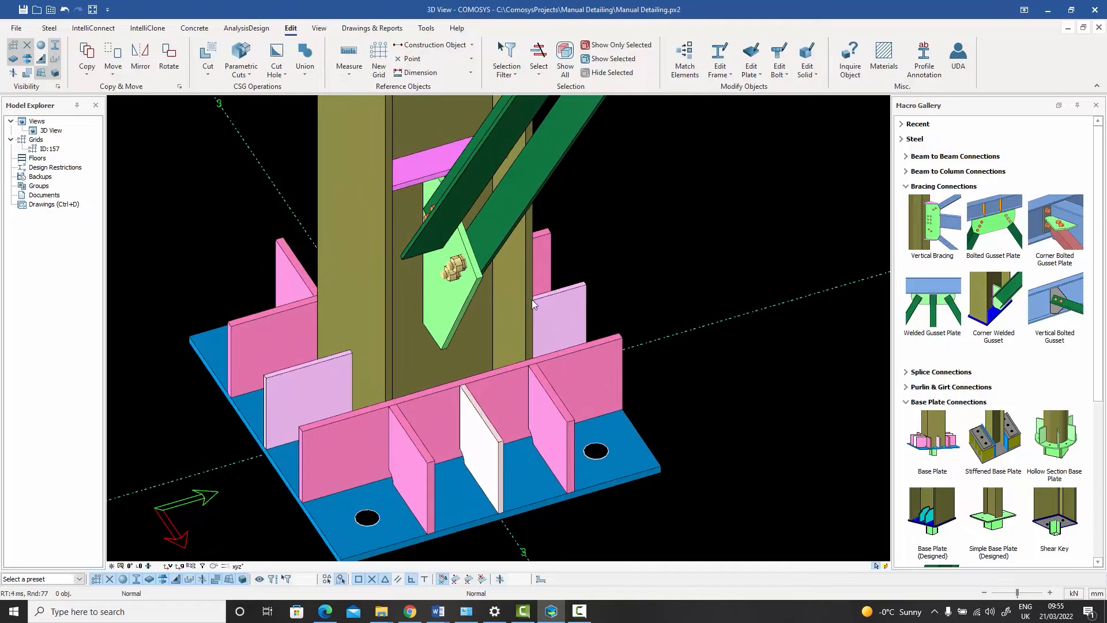
{"action": "mouse_move", "coordinate": [532, 299]}
{"action": "middle_mouse_down"}
{"action": "mouse_move", "coordinate": [573, 264]}
{"action": "mouse_move", "coordinate": [519, 305]}
{"action": "mouse_move", "coordinate": [531, 298]}
{"action": "middle_mouse_up"}
{"action": "scroll", "coordinate": [567, 265], "scroll_direction": "down", "scroll_amount": 3}
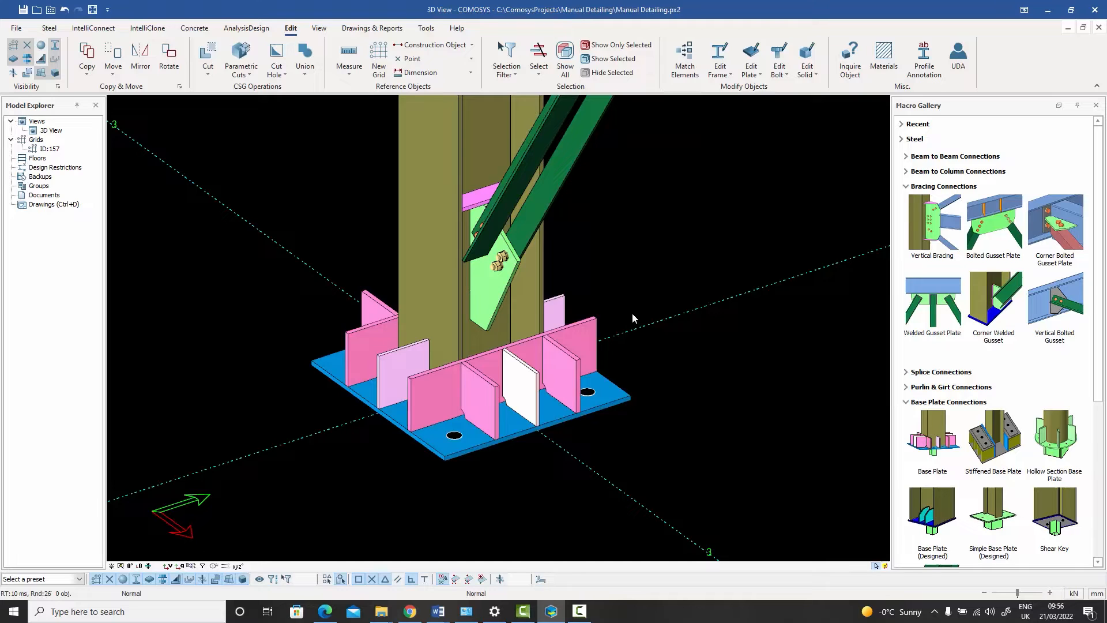
{"action": "key", "text": "ctrl+z"}
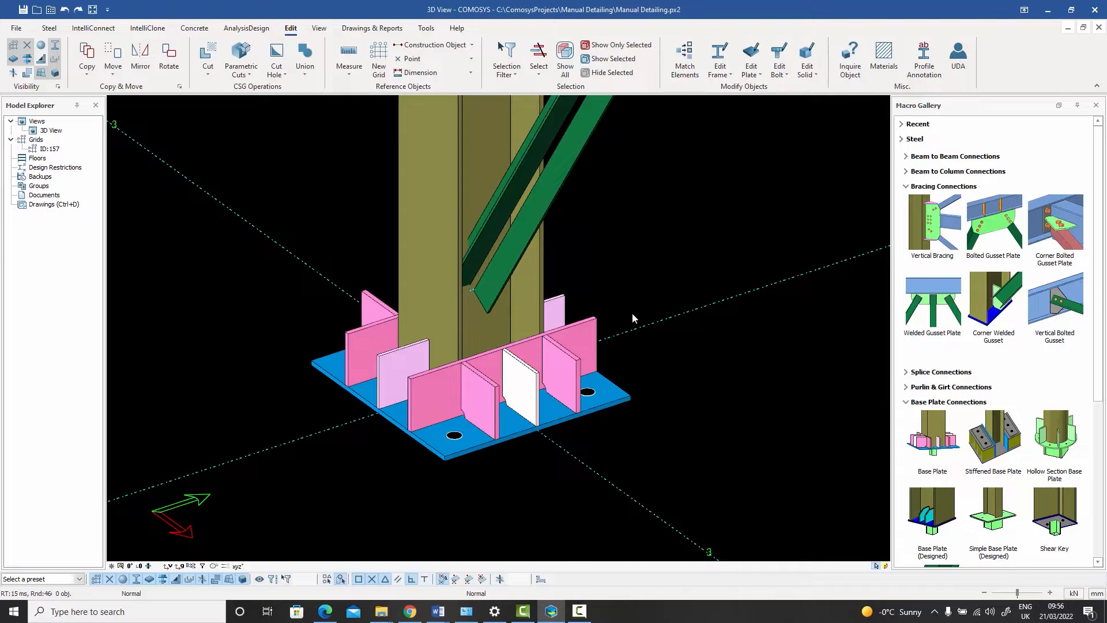
{"action": "key", "text": "ctrl+z"}
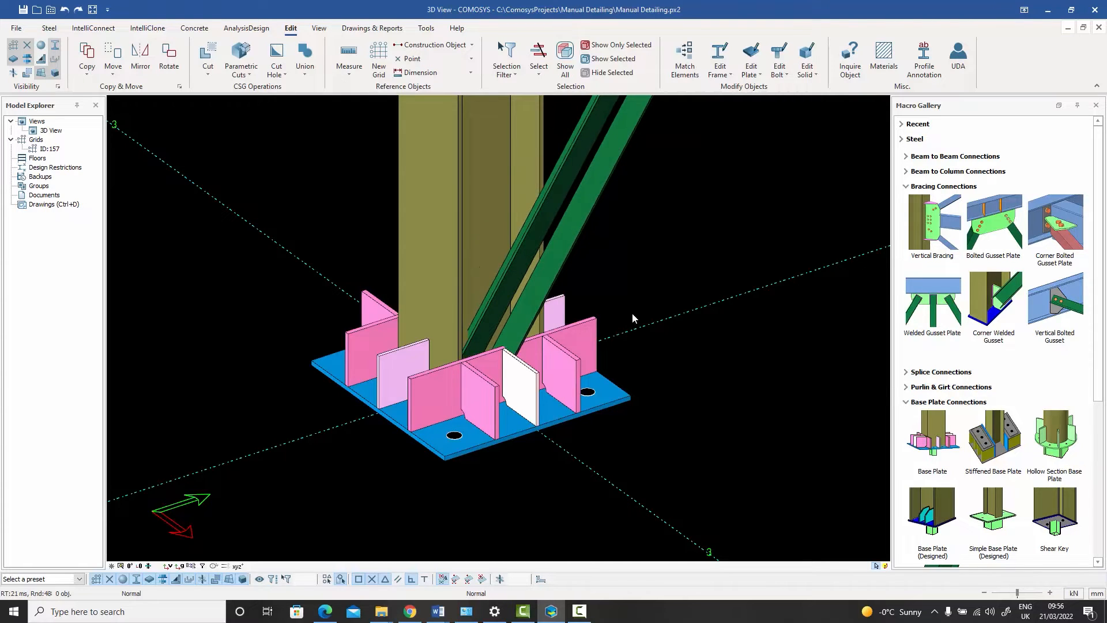
Step: Switch off the P2 stiffeners in the base plate connection and apply the change
{"action": "left_click", "coordinate": [1060, 228]}
{"action": "key", "text": "Escape"}
{"action": "left_click", "coordinate": [531, 387]}
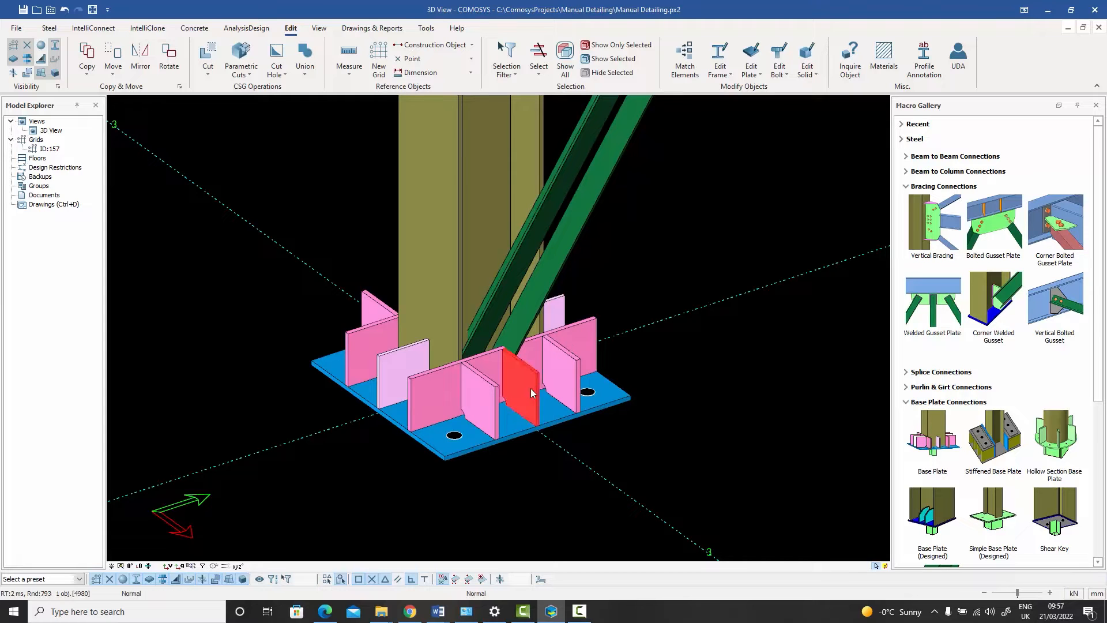
{"action": "middle_click_drag", "start_coordinate": [532, 387], "coordinate": [556, 393]}
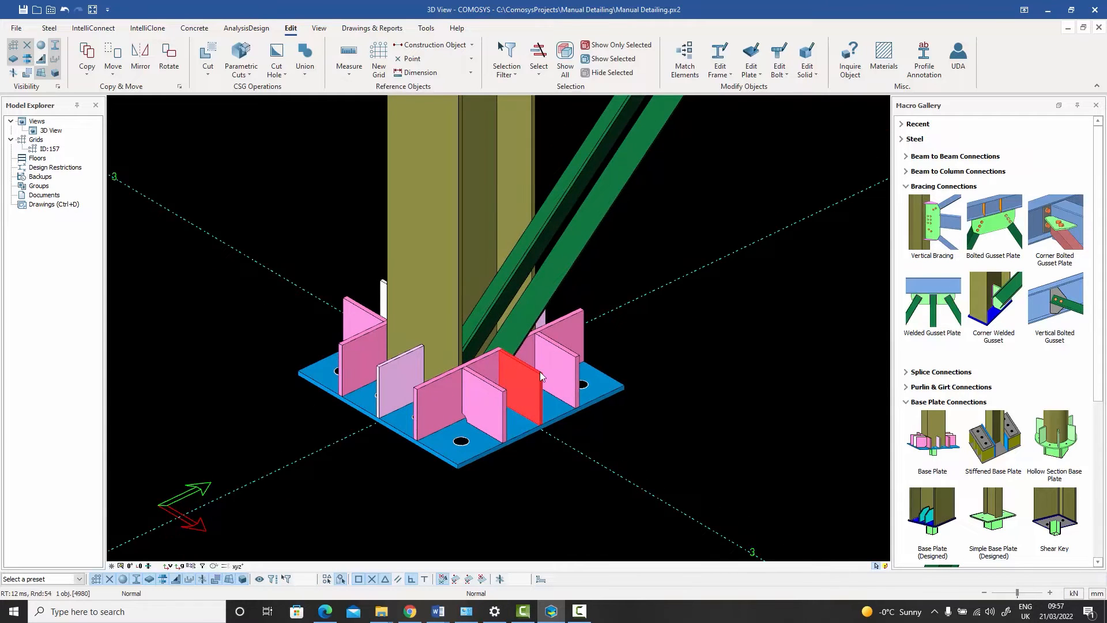
{"action": "left_click", "coordinate": [573, 321]}
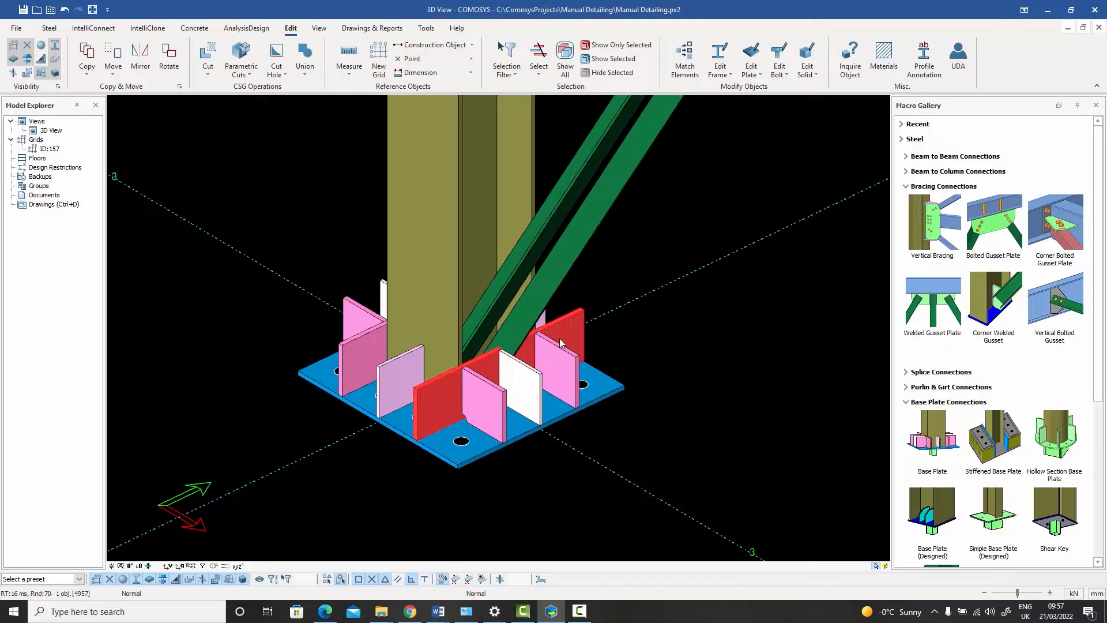
{"action": "left_click", "coordinate": [532, 385]}
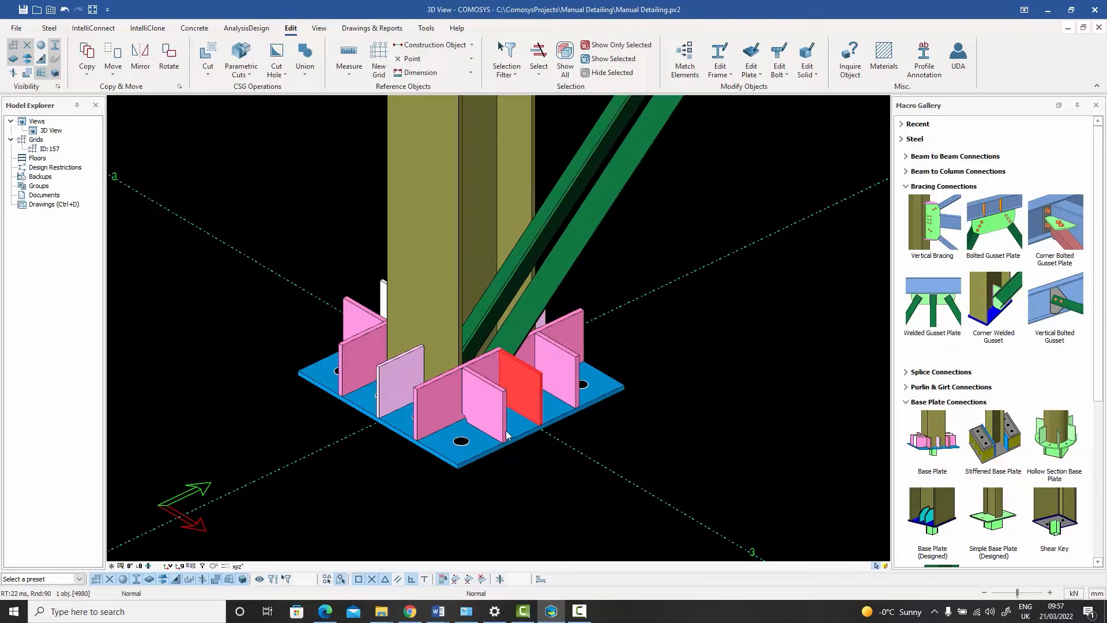
{"action": "left_click", "coordinate": [486, 455]}
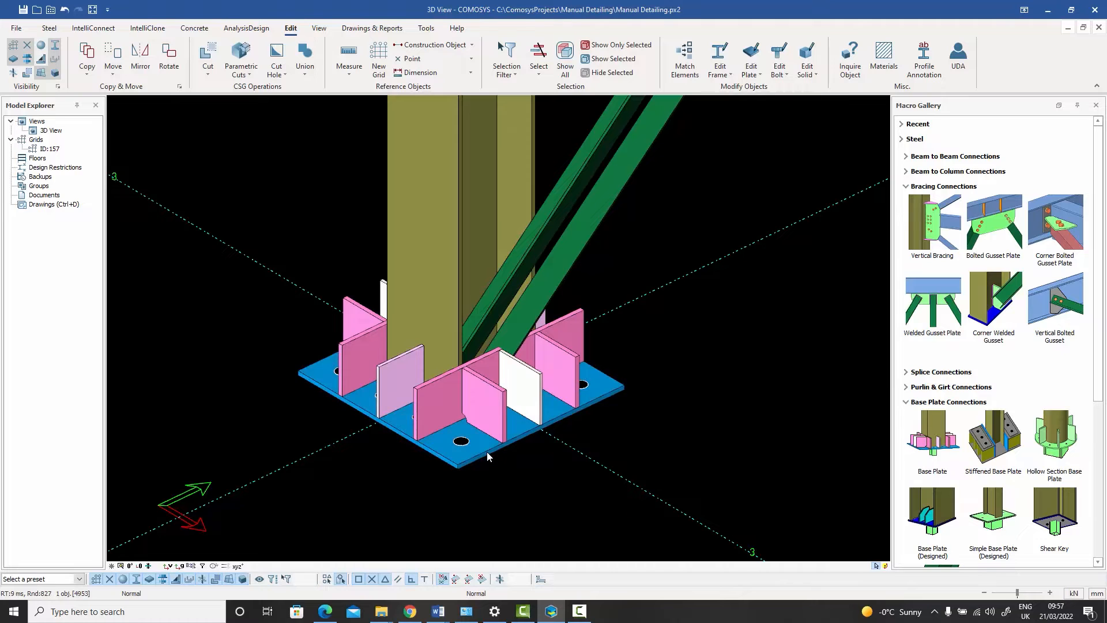
{"action": "double_click", "coordinate": [496, 427]}
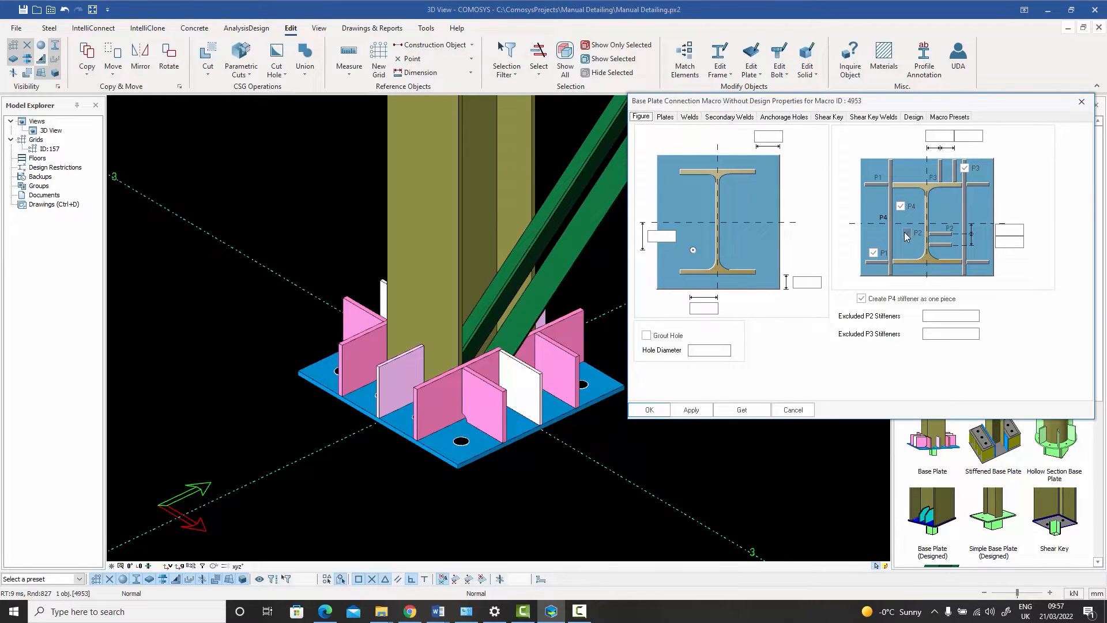
{"action": "left_click", "coordinate": [908, 234]}
{"action": "left_click", "coordinate": [678, 412]}
{"action": "left_click", "coordinate": [649, 411]}
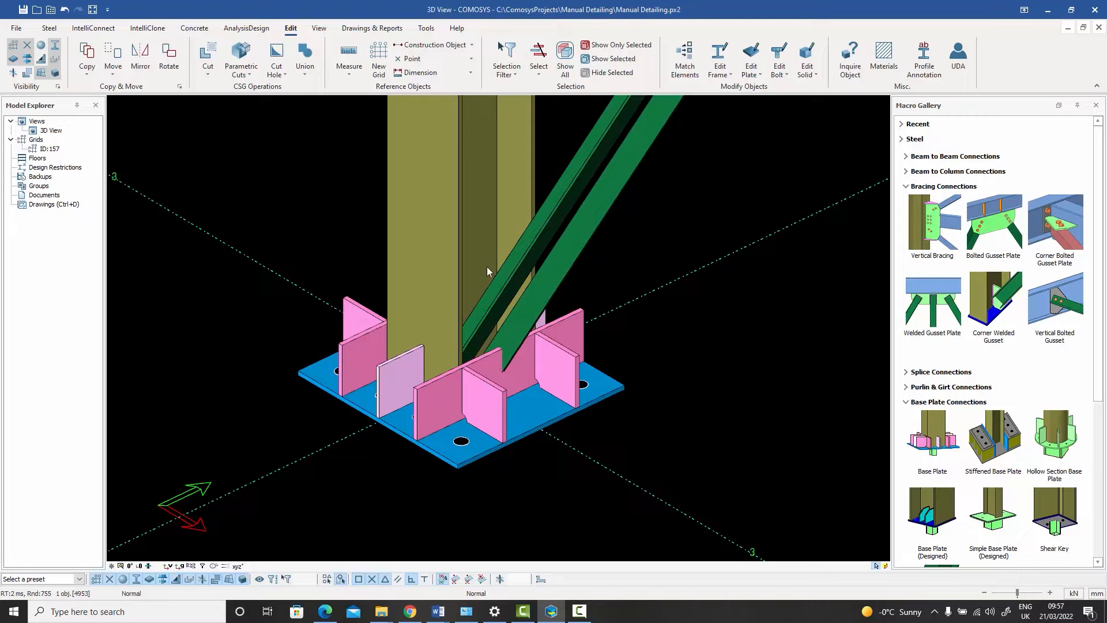
Step: Add a Corner Bolted Gusset Plate connection with the column as main member, the brace as secondary and the base plate as boundary
{"action": "left_click", "coordinate": [1054, 225]}
{"action": "left_click", "coordinate": [532, 216]}
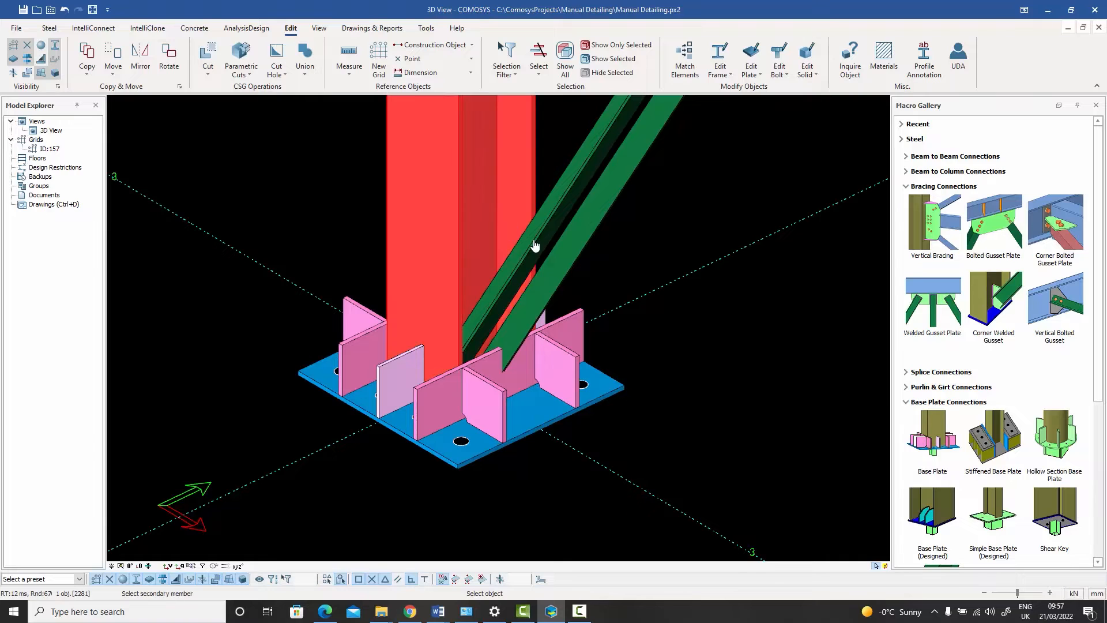
{"action": "left_click", "coordinate": [537, 243]}
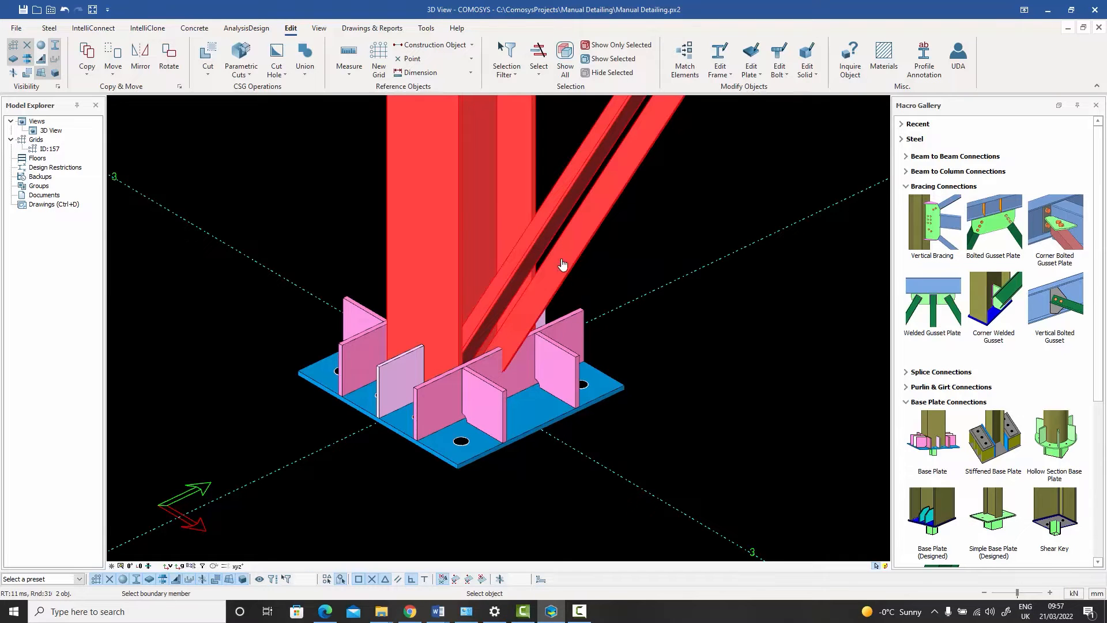
{"action": "left_click", "coordinate": [541, 425]}
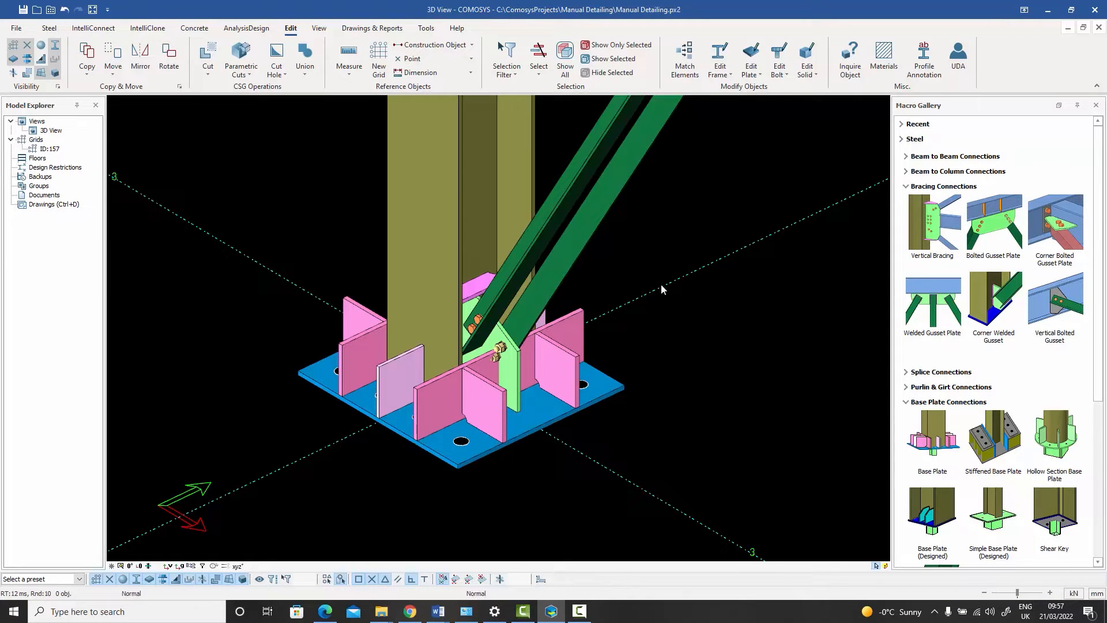
Step: Set the brace end clearance to 100 in the corner gusset connection's bolt properties and apply it
{"action": "scroll", "coordinate": [515, 379], "scroll_direction": "up", "scroll_amount": 2}
{"action": "left_click", "coordinate": [514, 379]}
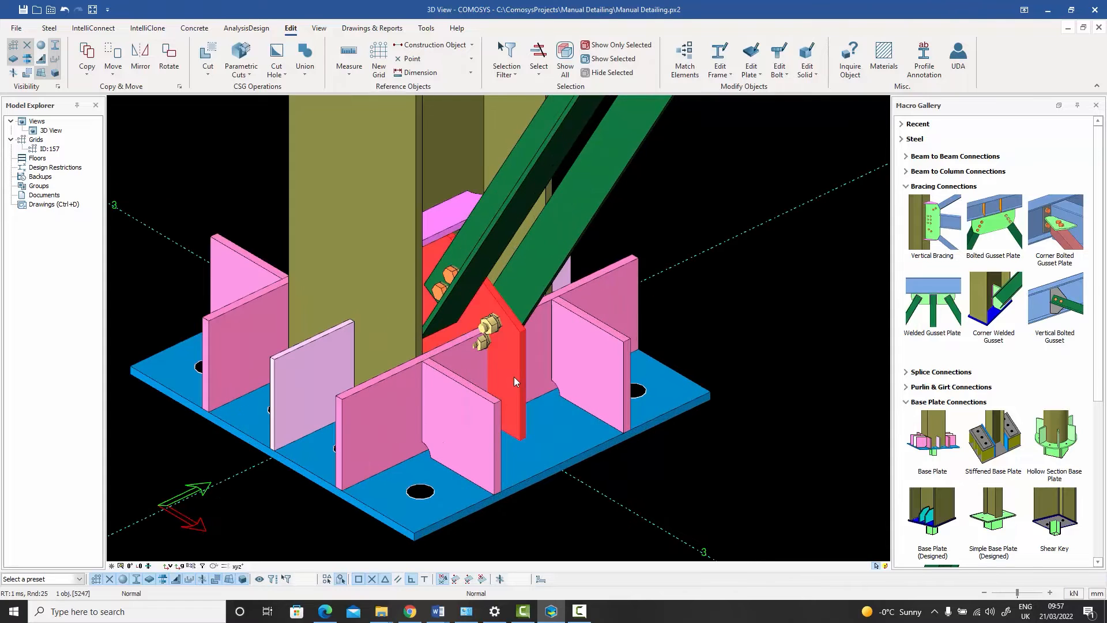
{"action": "double_click", "coordinate": [514, 378]}
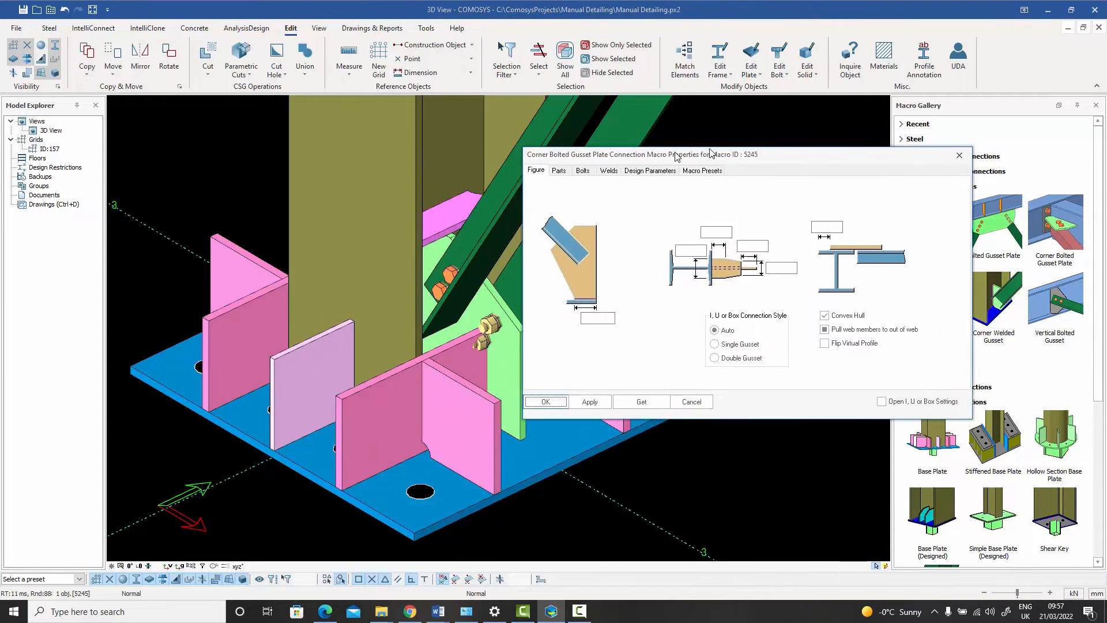
{"action": "left_click_drag", "start_coordinate": [677, 157], "coordinate": [785, 148]}
{"action": "left_click", "coordinate": [667, 160]}
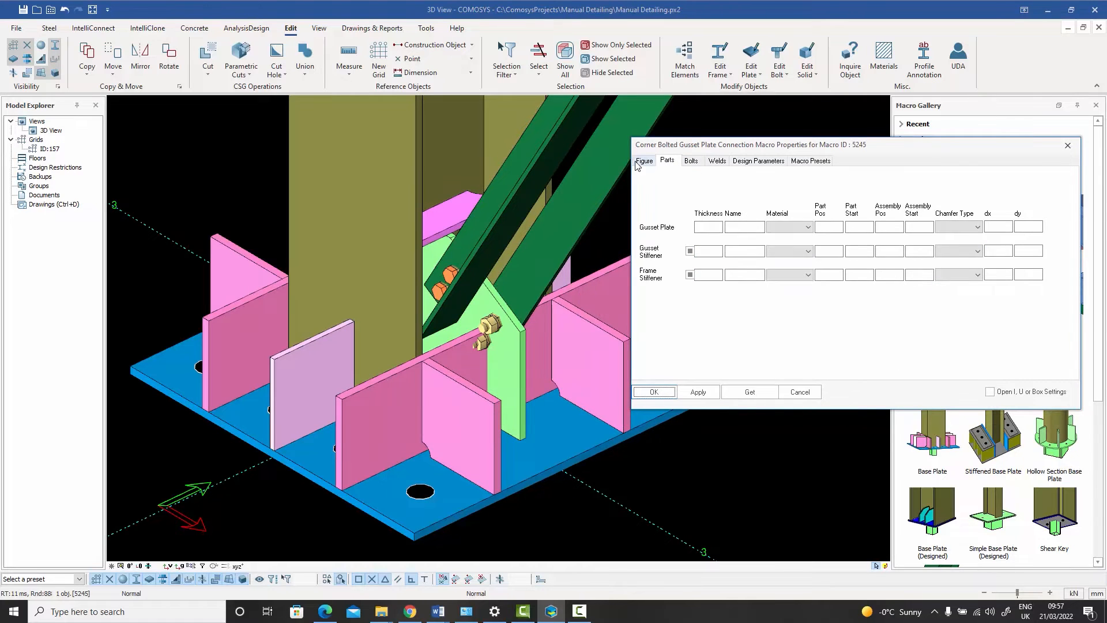
{"action": "left_click", "coordinate": [638, 165]}
{"action": "left_click", "coordinate": [699, 164]}
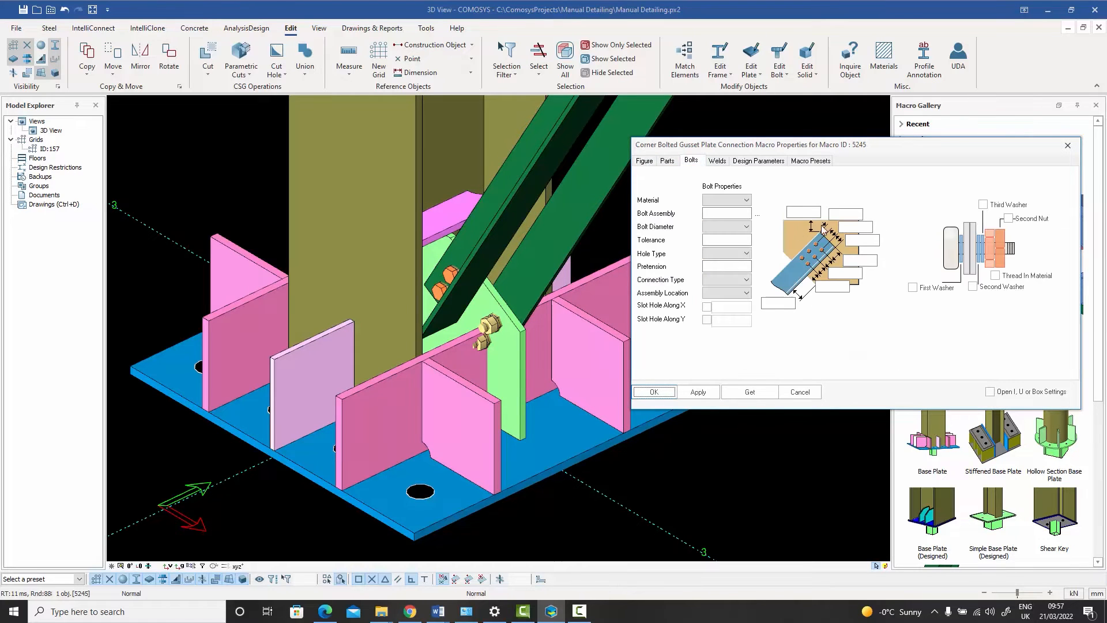
{"action": "left_click", "coordinate": [807, 212]}
{"action": "type", "text": "100"}
{"action": "left_click", "coordinate": [699, 393]}
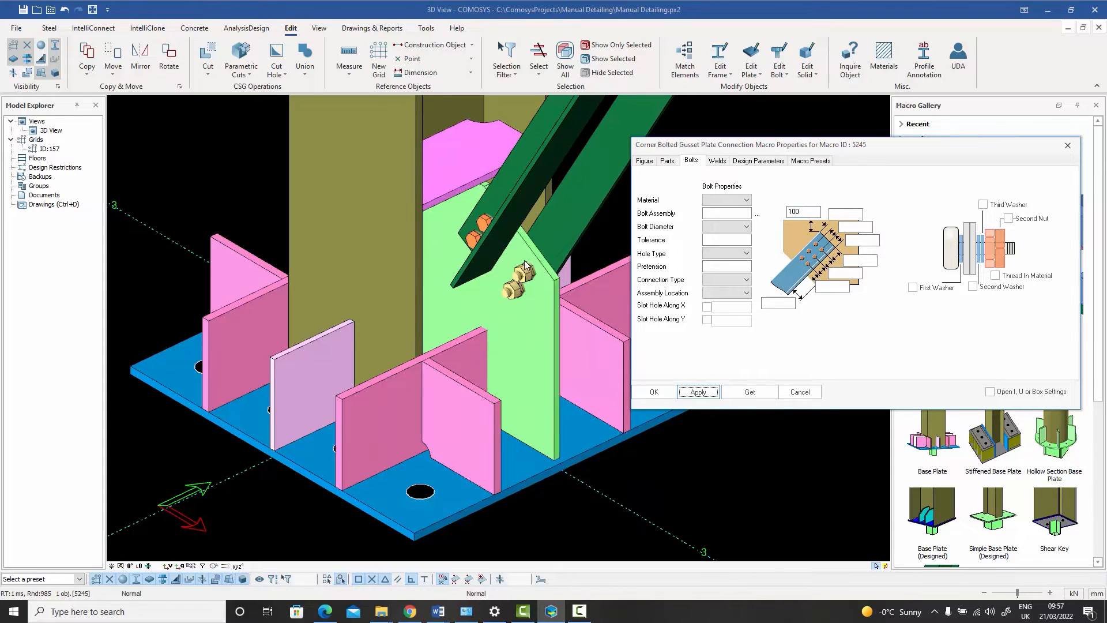
{"action": "left_click", "coordinate": [800, 391]}
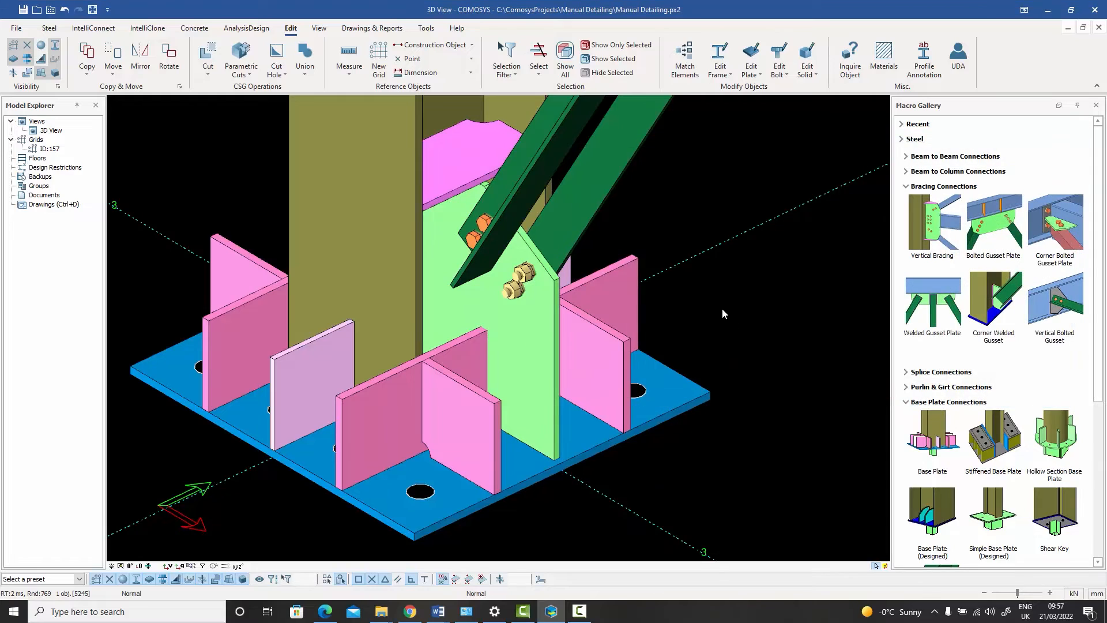
Step: Examine where the corner gusset plate crosses the long base plate stiffener
{"action": "mouse_move", "coordinate": [722, 309]}
{"action": "middle_mouse_down"}
{"action": "mouse_move", "coordinate": [641, 315]}
{"action": "mouse_move", "coordinate": [704, 317]}
{"action": "middle_mouse_up"}
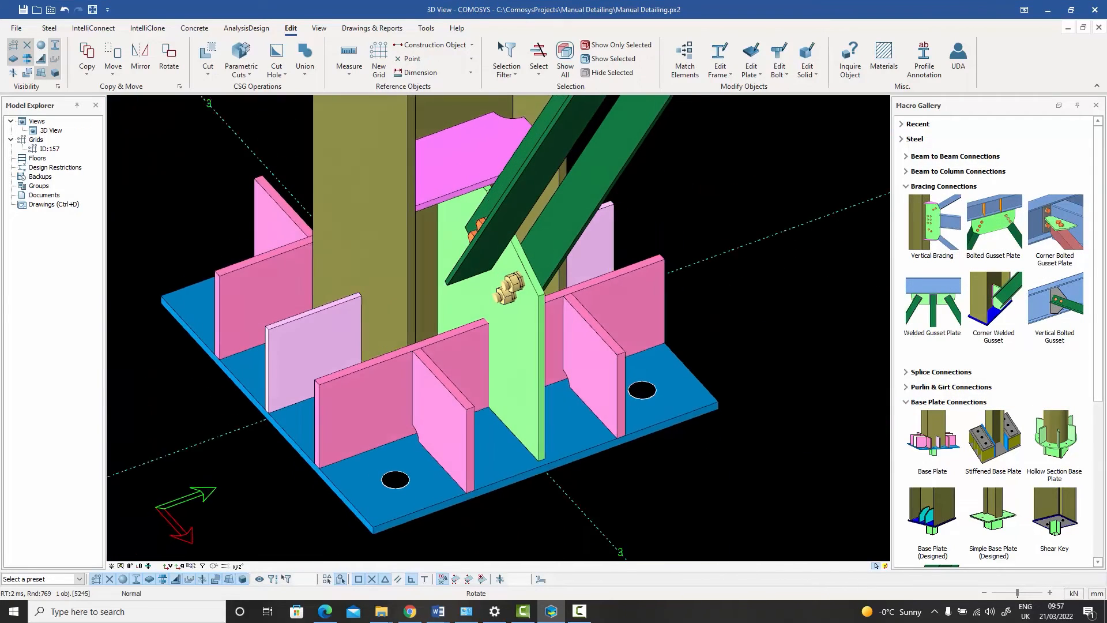
{"action": "scroll", "coordinate": [539, 330], "scroll_direction": "up", "scroll_amount": 2}
{"action": "left_click", "coordinate": [465, 342]}
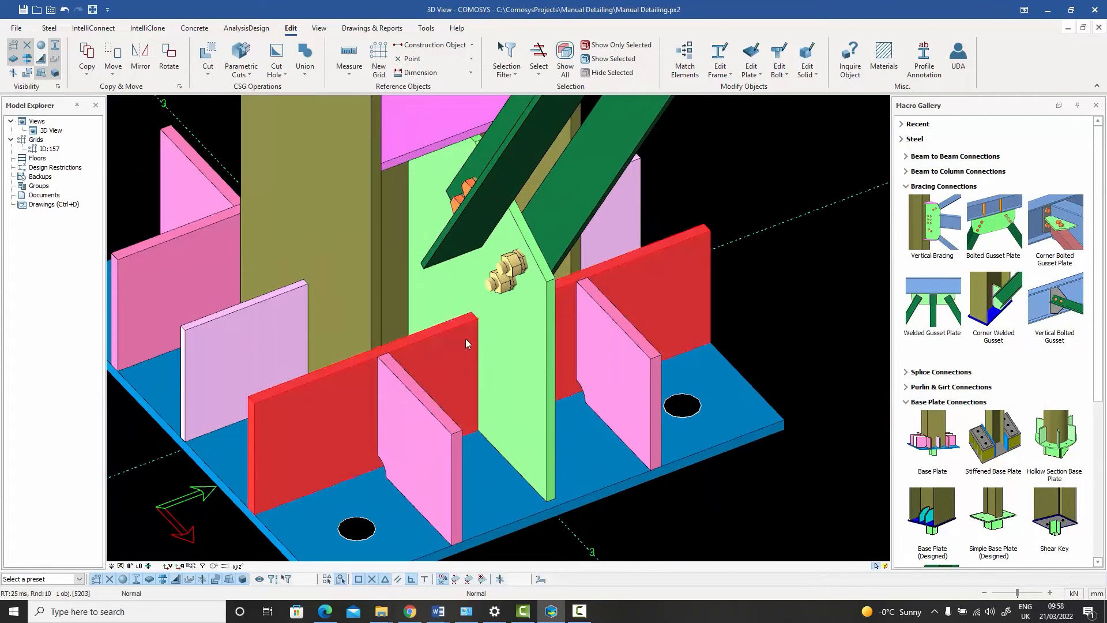
{"action": "left_click", "coordinate": [546, 350]}
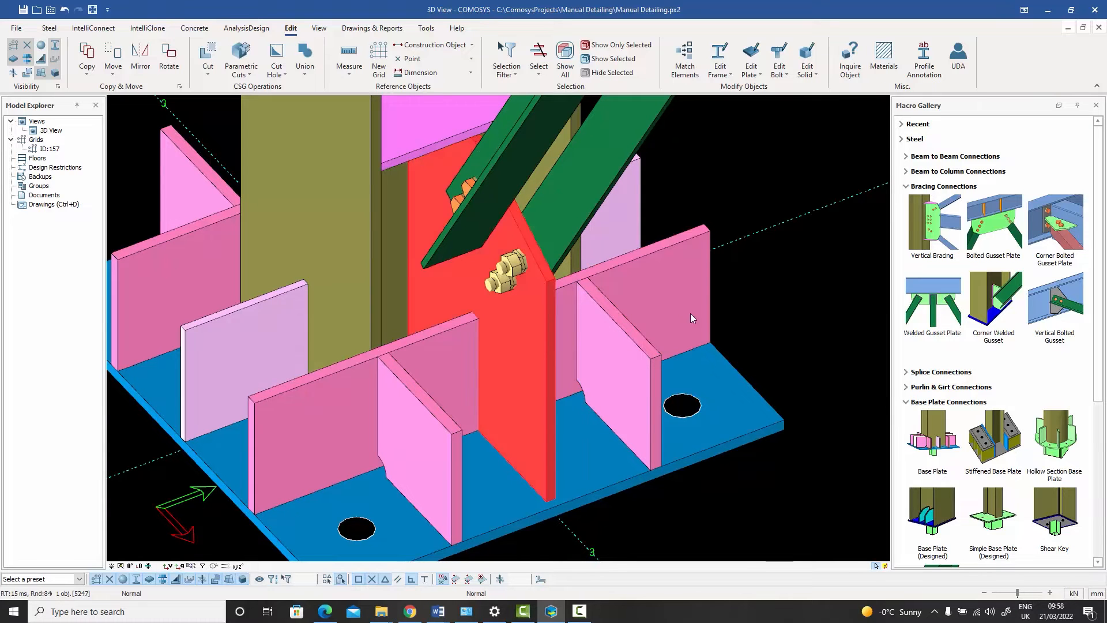
{"action": "left_click", "coordinate": [764, 283]}
{"action": "middle_click_drag", "start_coordinate": [764, 284], "coordinate": [602, 288]}
{"action": "scroll", "coordinate": [691, 295], "scroll_direction": "down", "scroll_amount": 2}
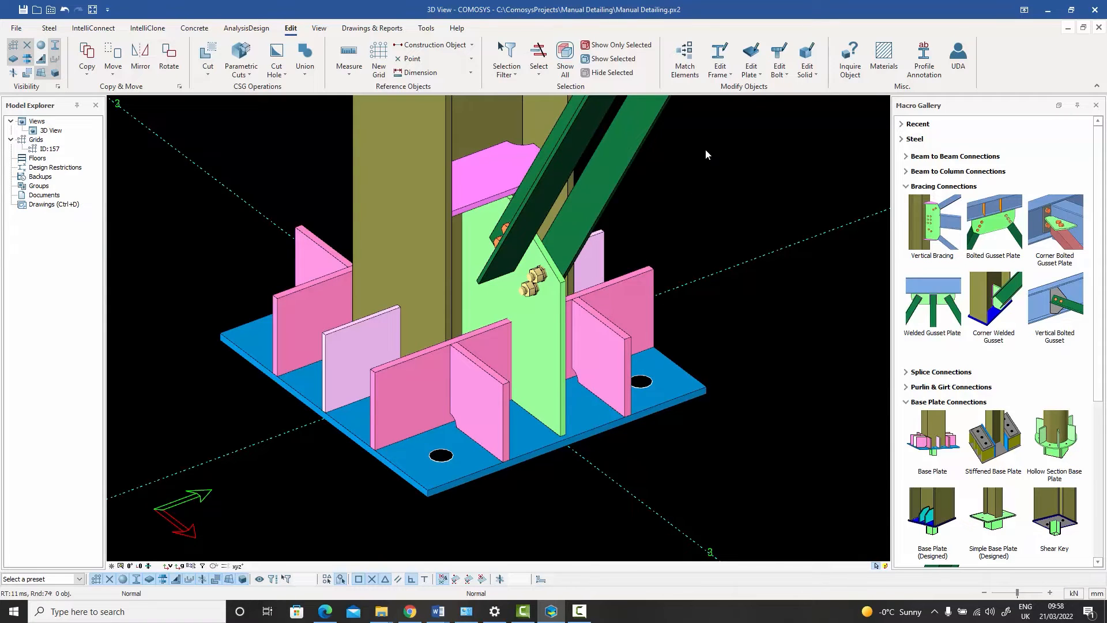
Step: Run a Plate vs. Plate Adjustment with the gusset as main plate and the long stiffener crossing it as secondary plate
{"action": "left_click", "coordinate": [761, 76]}
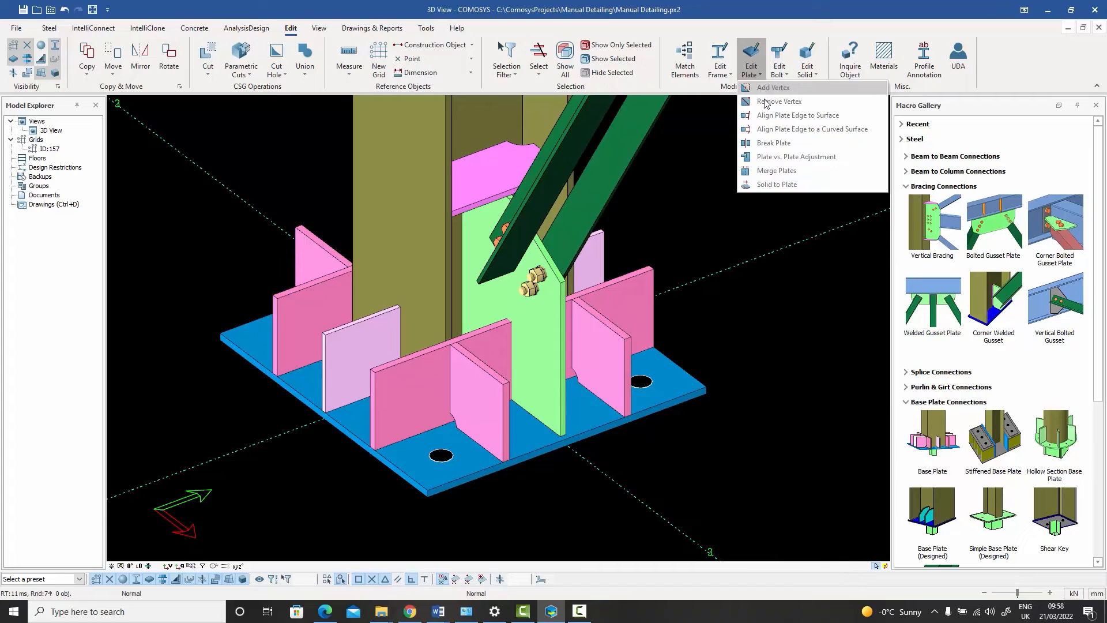
{"action": "left_click", "coordinate": [807, 157]}
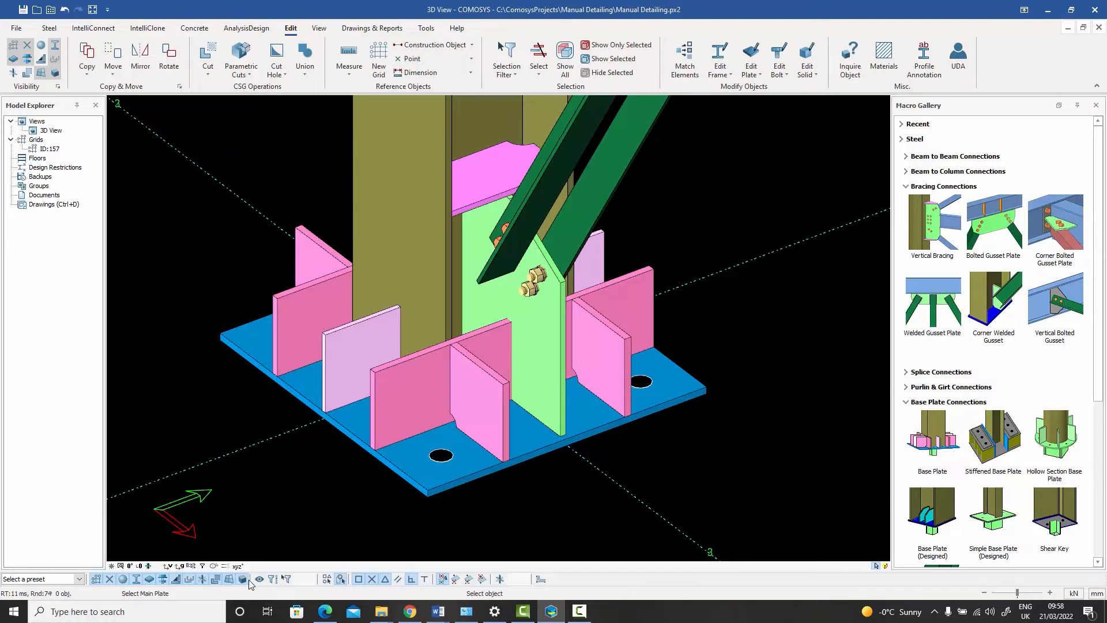
{"action": "left_click", "coordinate": [560, 317]}
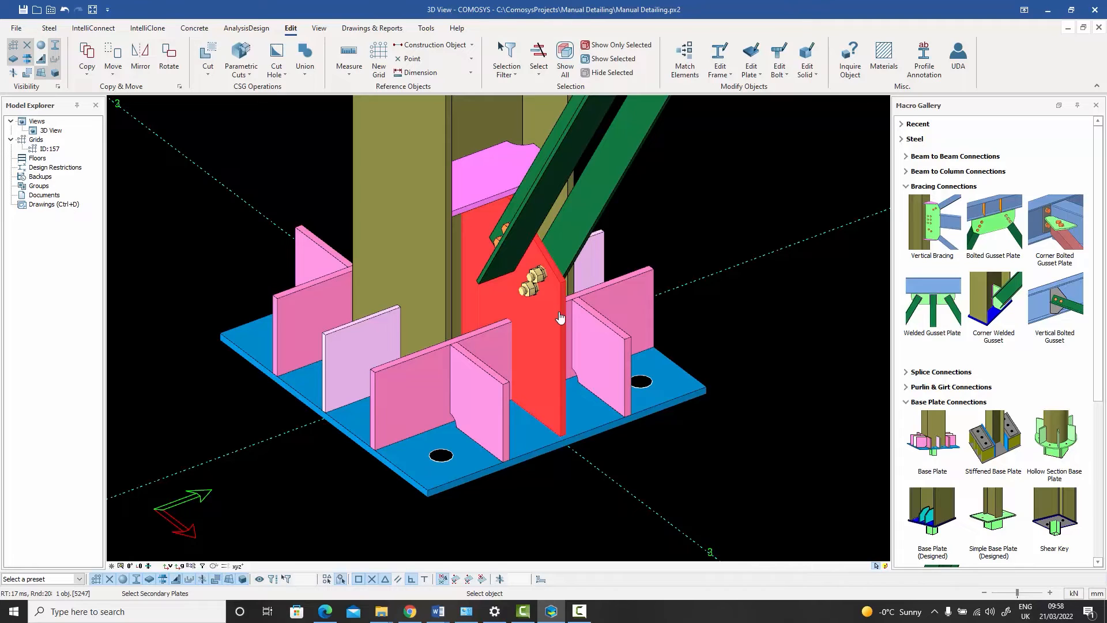
{"action": "left_click", "coordinate": [642, 279]}
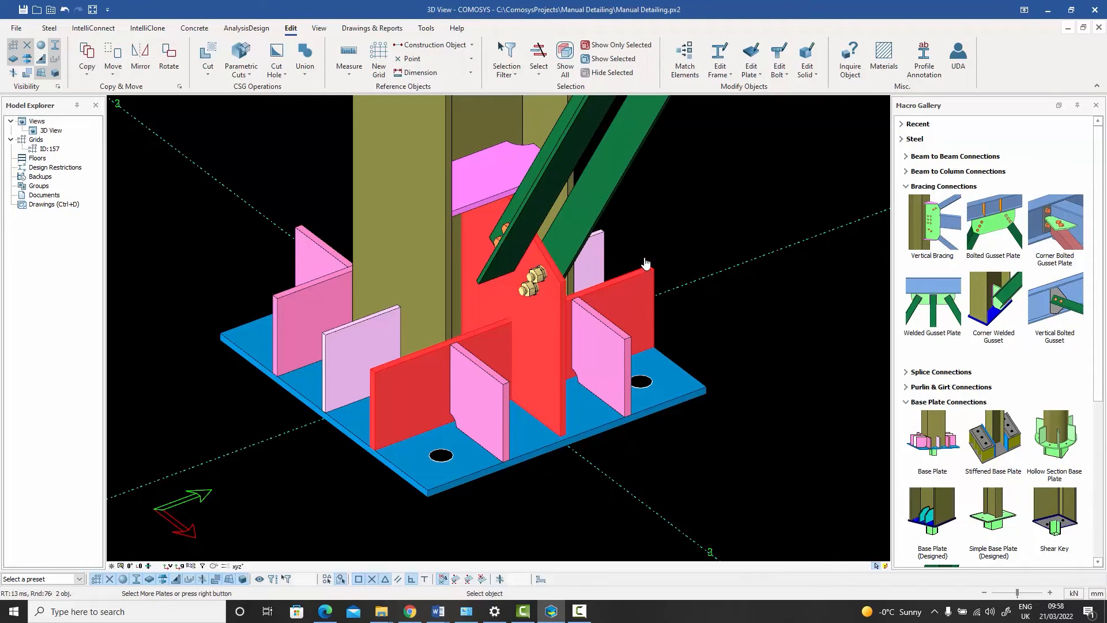
{"action": "right_click", "coordinate": [663, 217]}
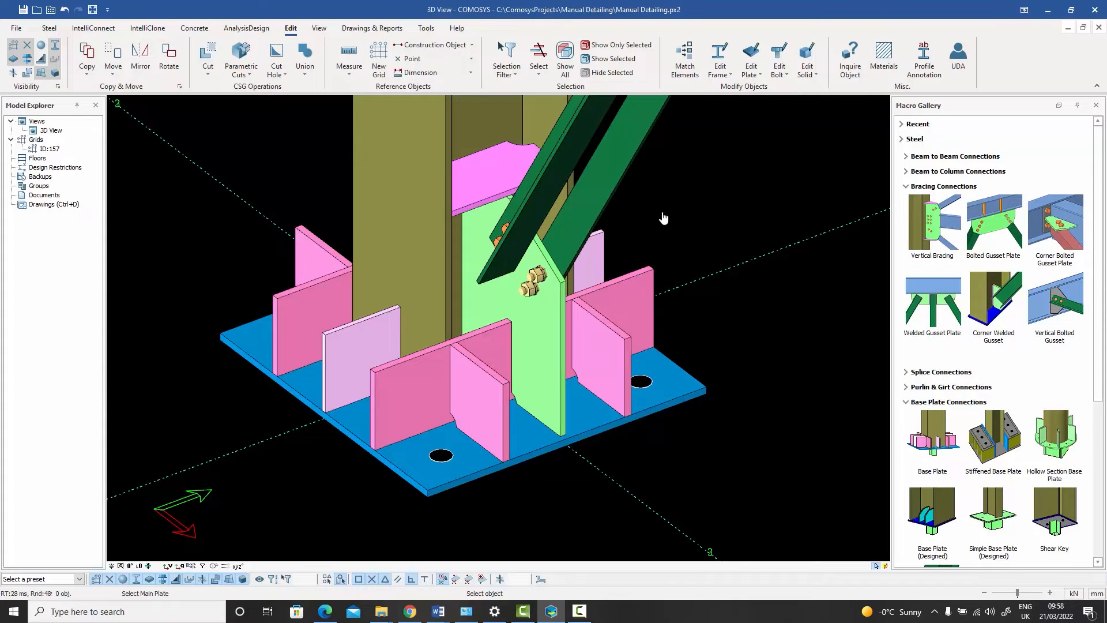
{"action": "right_click", "coordinate": [663, 215]}
Step: Show only the gusset plate and examine its lower edge where the stiffener crosses it
{"action": "left_click", "coordinate": [545, 338]}
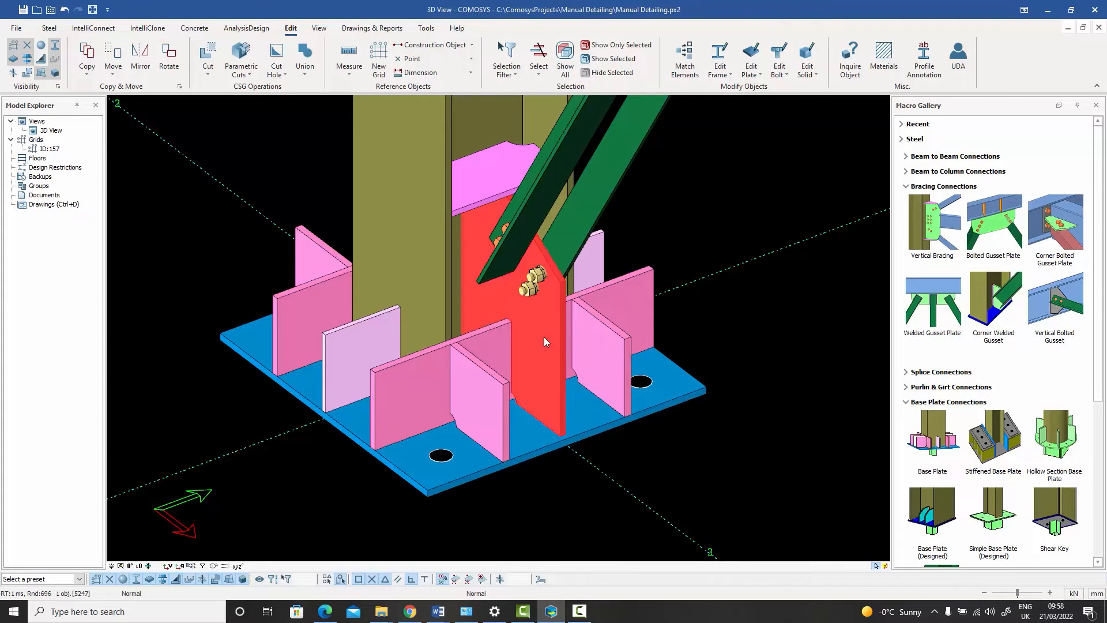
{"action": "right_click", "coordinate": [544, 338]}
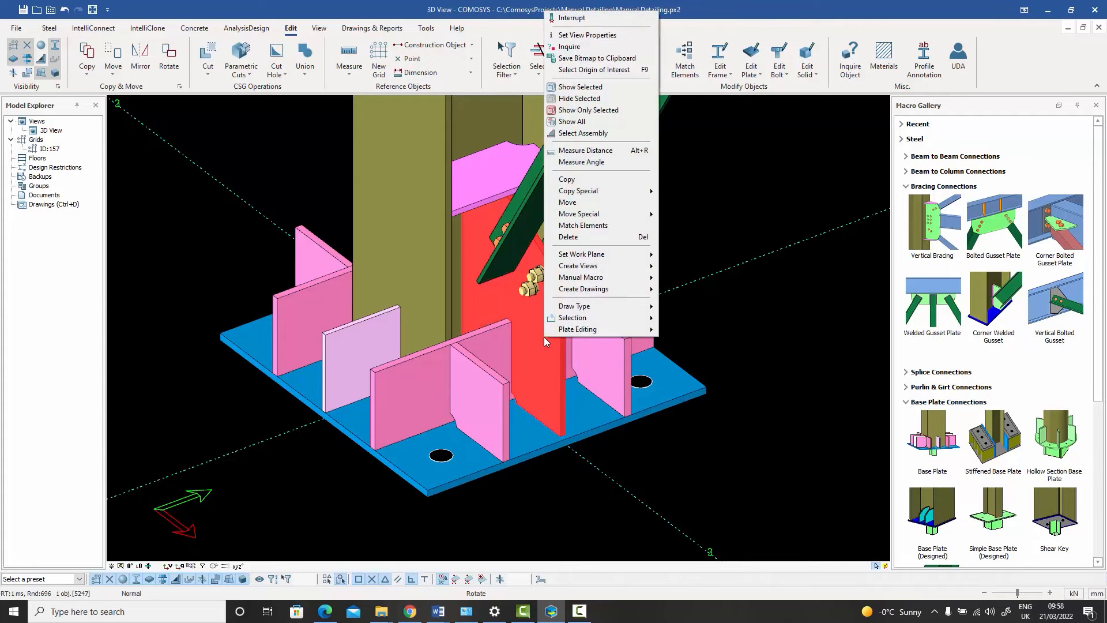
{"action": "left_click", "coordinate": [597, 111]}
{"action": "scroll", "coordinate": [511, 378], "scroll_direction": "up", "scroll_amount": 4}
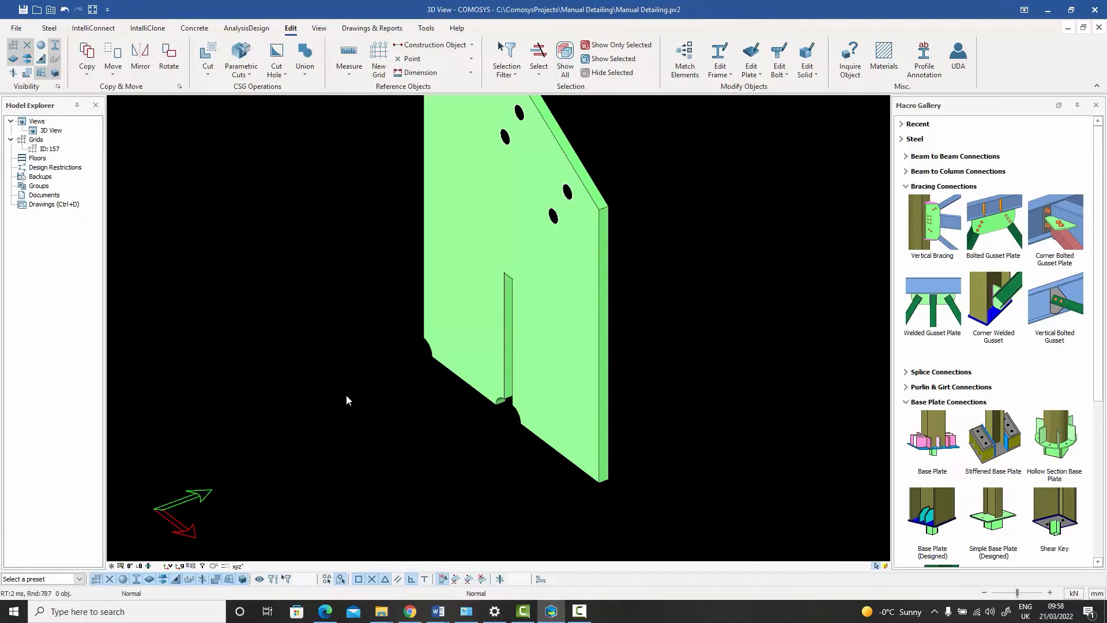
{"action": "scroll", "coordinate": [526, 422], "scroll_direction": "up", "scroll_amount": 3}
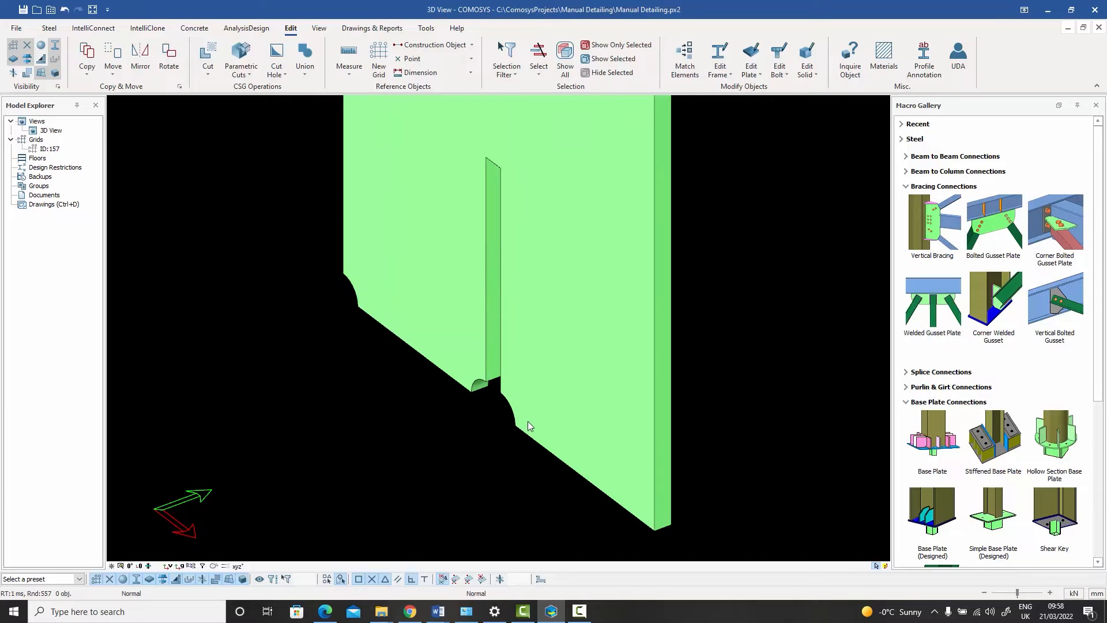
{"action": "scroll", "coordinate": [526, 423], "scroll_direction": "down", "scroll_amount": 2}
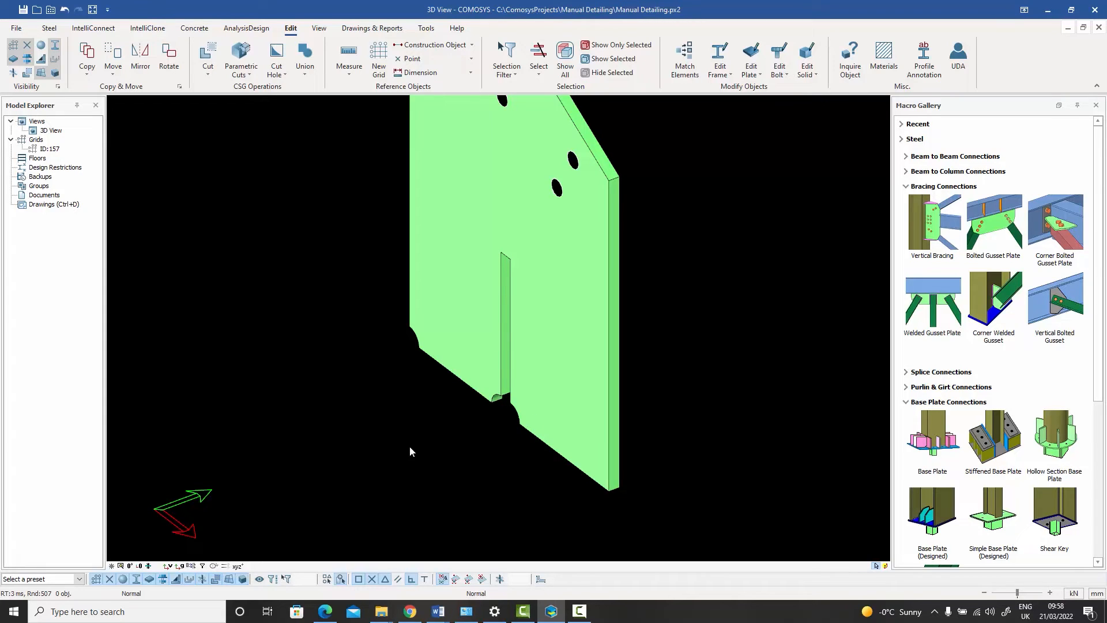
{"action": "scroll", "coordinate": [589, 362], "scroll_direction": "down", "scroll_amount": 3}
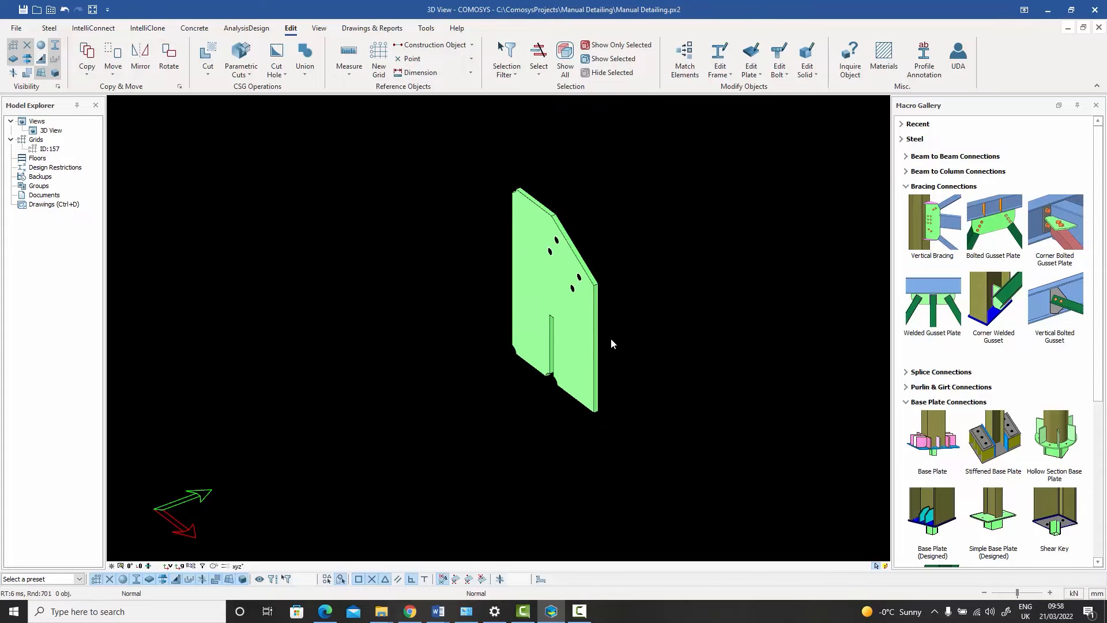
Step: Show all objects again and turn on the display of the welds around the base plate and gusset
{"action": "right_click", "coordinate": [625, 314]}
{"action": "left_click", "coordinate": [651, 390]}
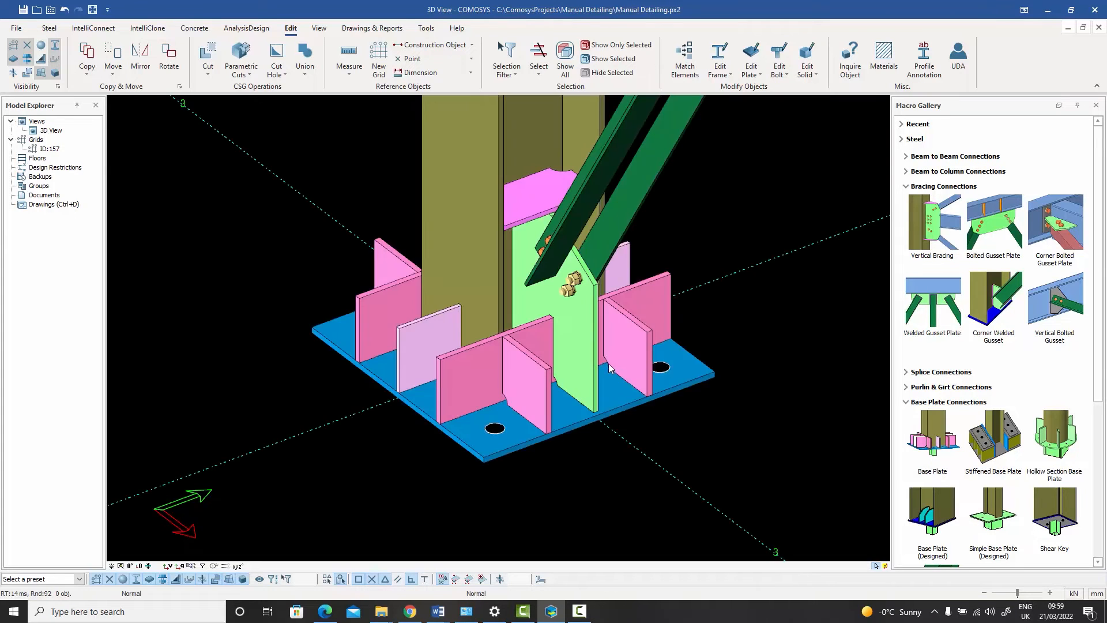
{"action": "right_click_drag", "start_coordinate": [552, 377], "coordinate": [396, 286]}
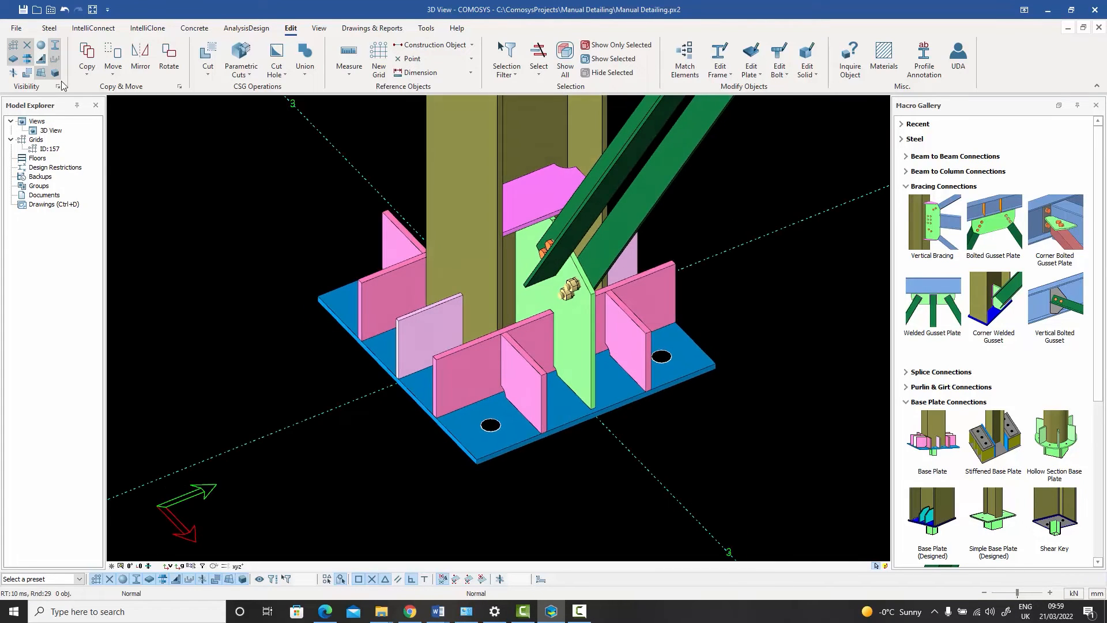
{"action": "left_click", "coordinate": [23, 74]}
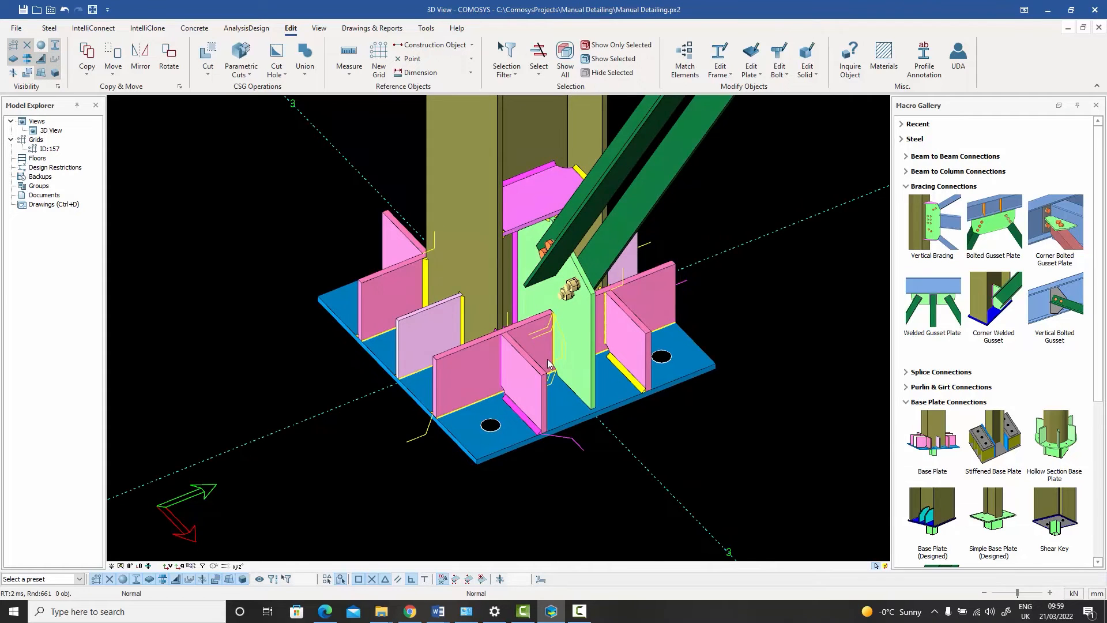
Step: Check the welds where the gusset meets the base plate and stiffener, and turn off the weld display
{"action": "scroll", "coordinate": [548, 358], "scroll_direction": "up", "scroll_amount": 5}
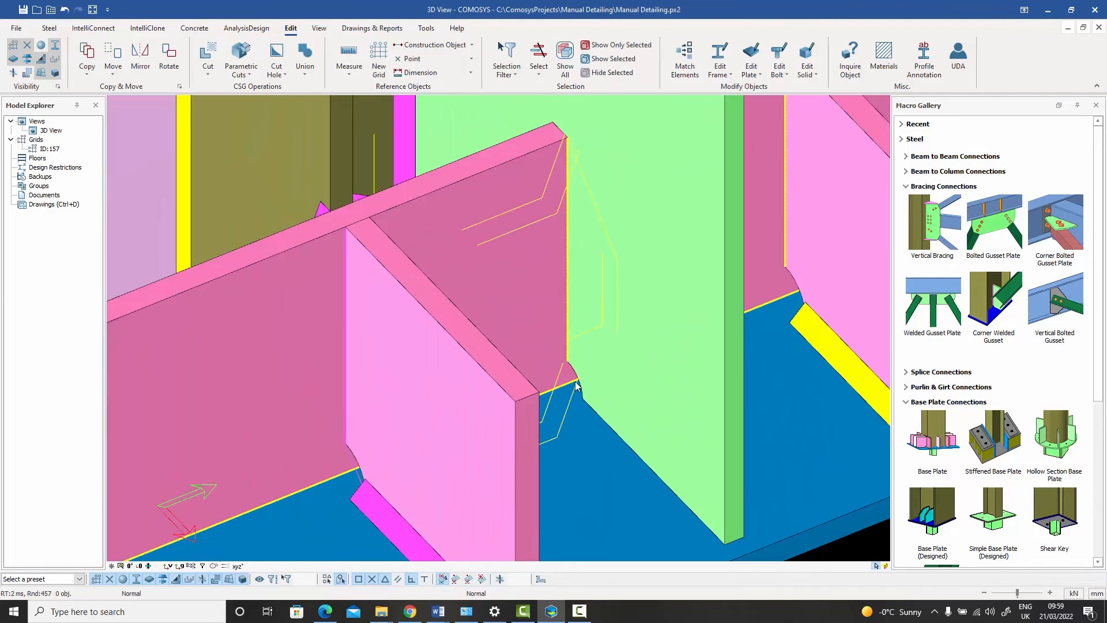
{"action": "scroll", "coordinate": [576, 385], "scroll_direction": "down", "scroll_amount": 5}
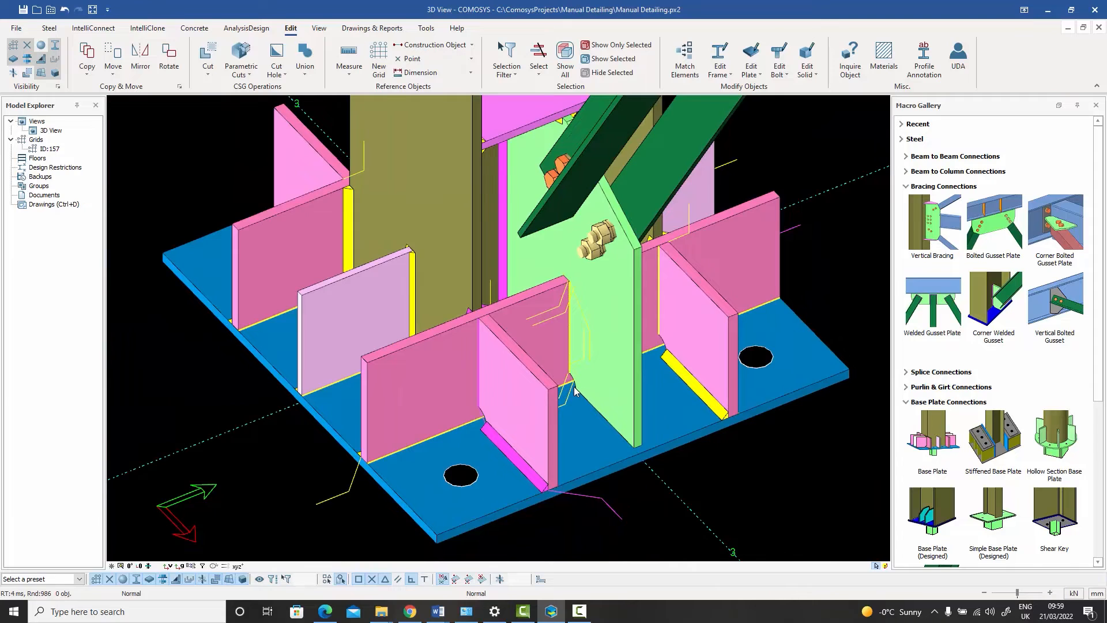
{"action": "scroll", "coordinate": [575, 390], "scroll_direction": "down", "scroll_amount": 1}
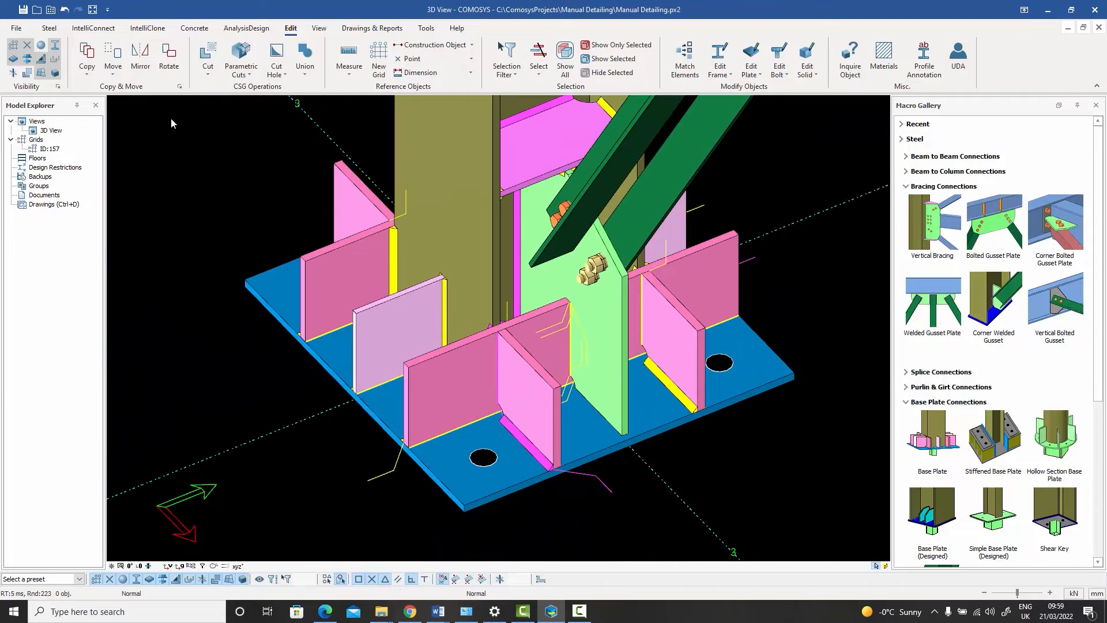
{"action": "left_click", "coordinate": [43, 60]}
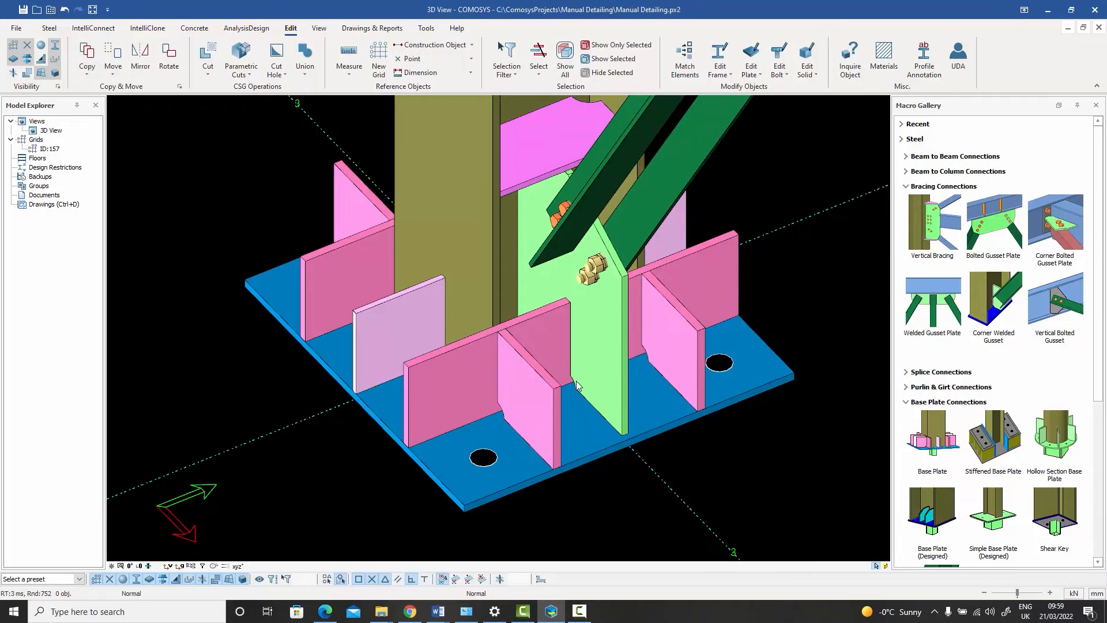
{"action": "middle_click_drag", "start_coordinate": [579, 379], "coordinate": [551, 382]}
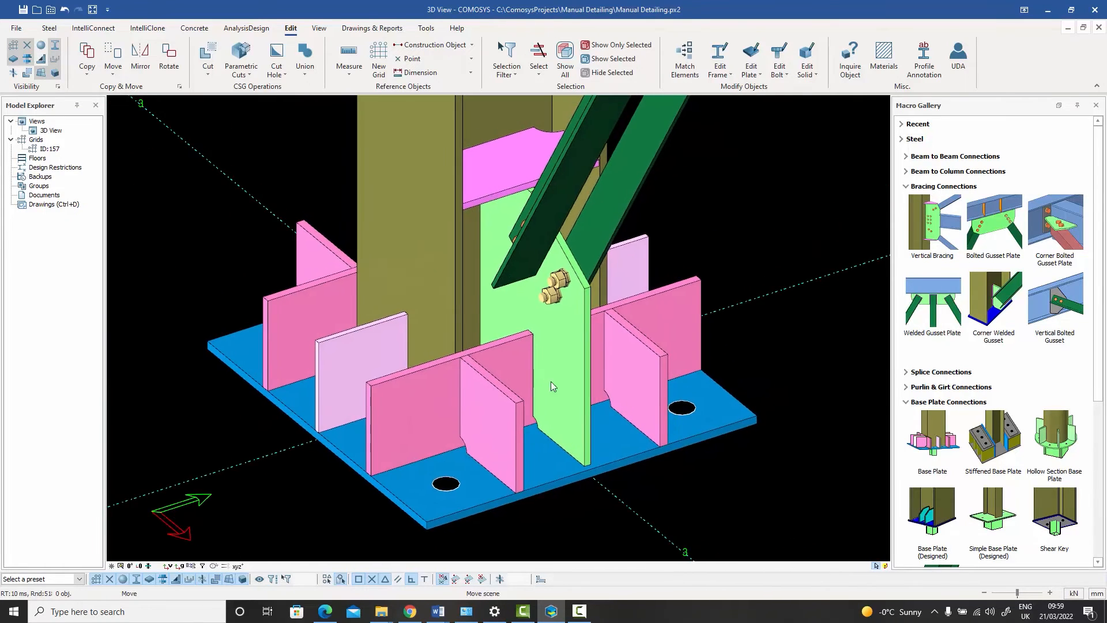
{"action": "left_click", "coordinate": [758, 79]}
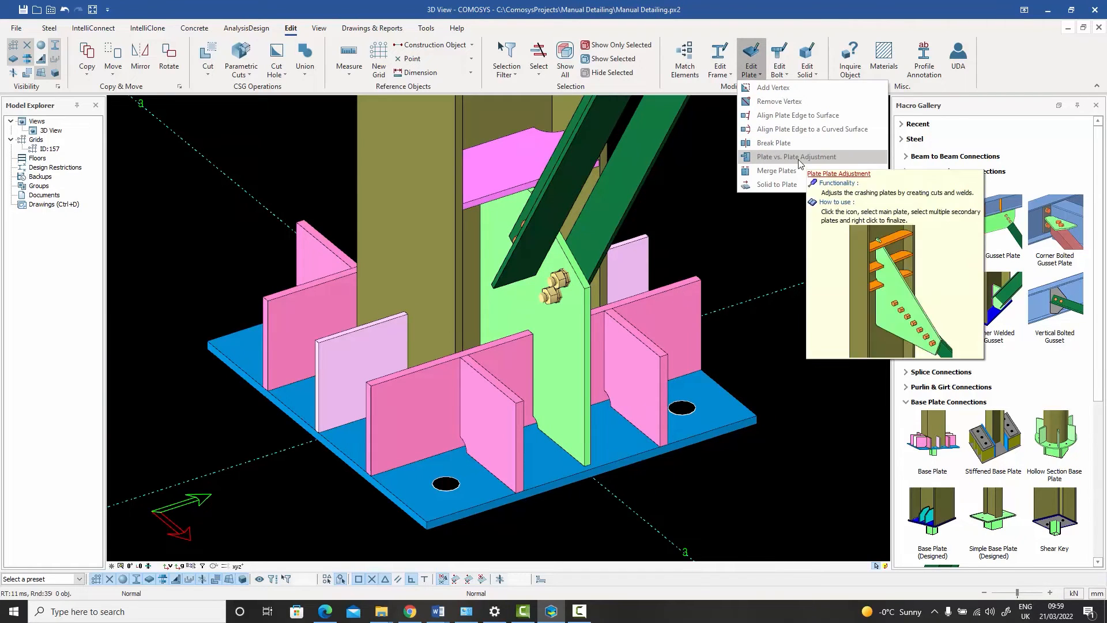
{"action": "left_click", "coordinate": [742, 229]}
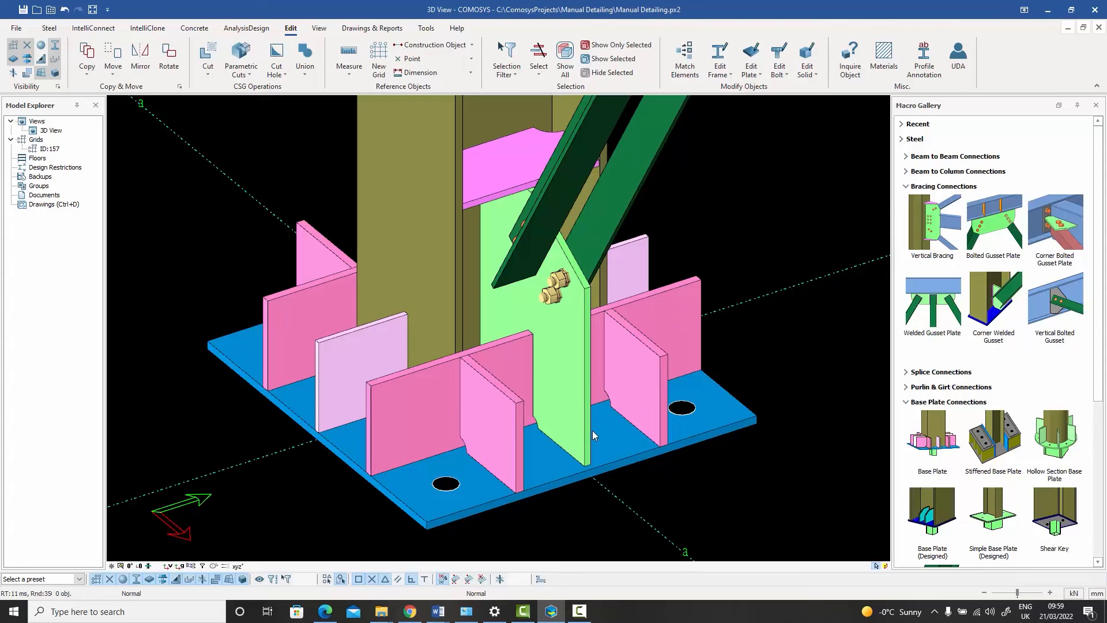
{"action": "left_click", "coordinate": [755, 79]}
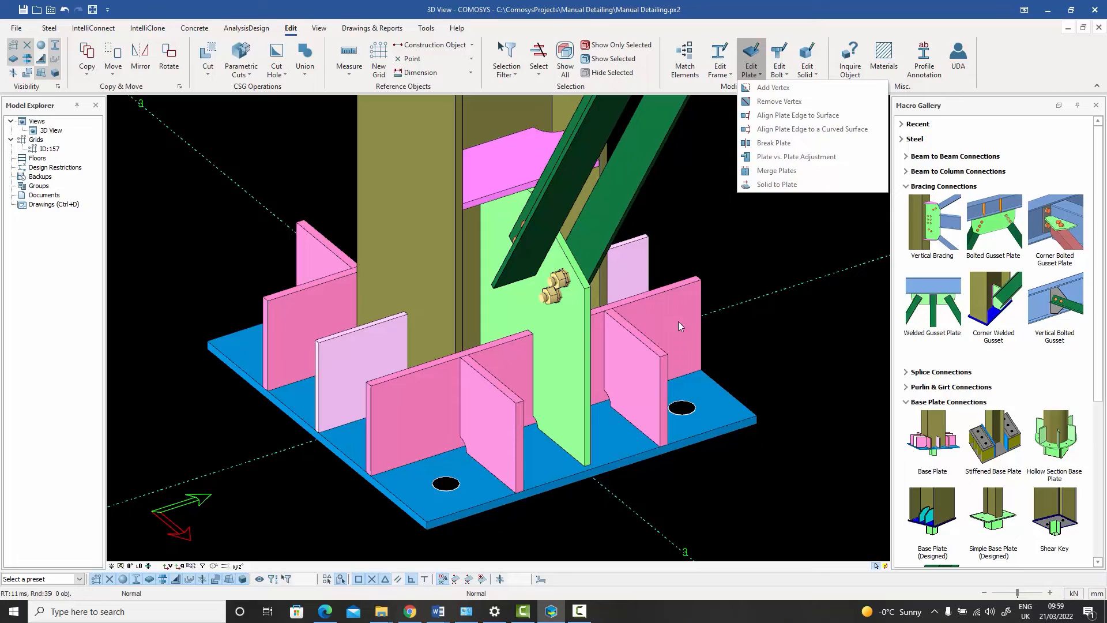
Step: Isolate the corner gusset plate and examine the stiffener slot and corner notches along its lower edge
{"action": "left_click", "coordinate": [549, 342]}
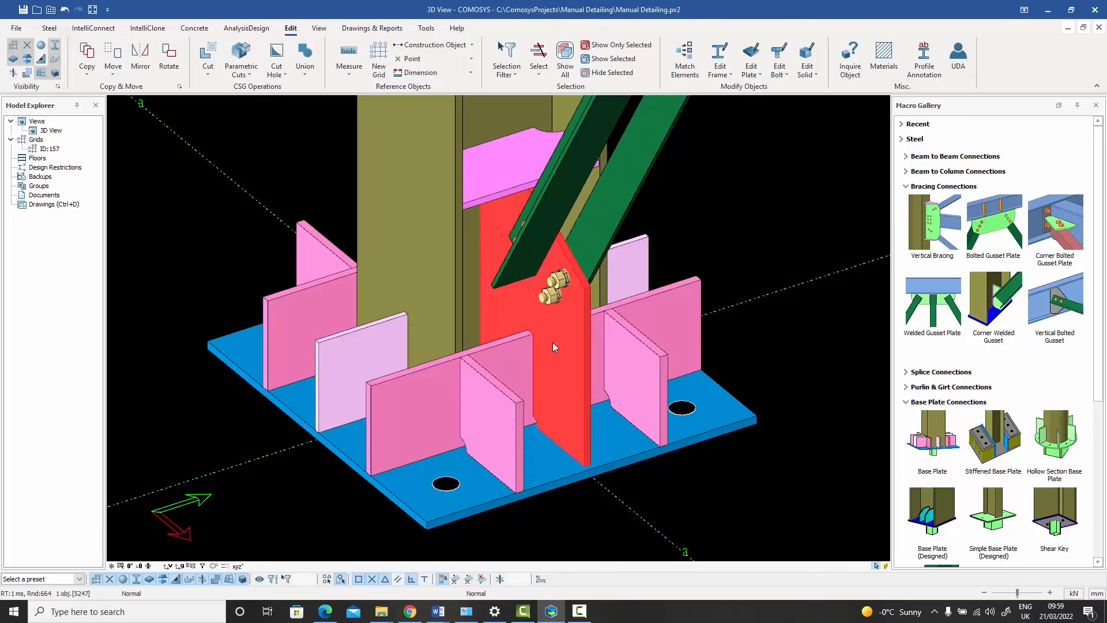
{"action": "right_click", "coordinate": [553, 342]}
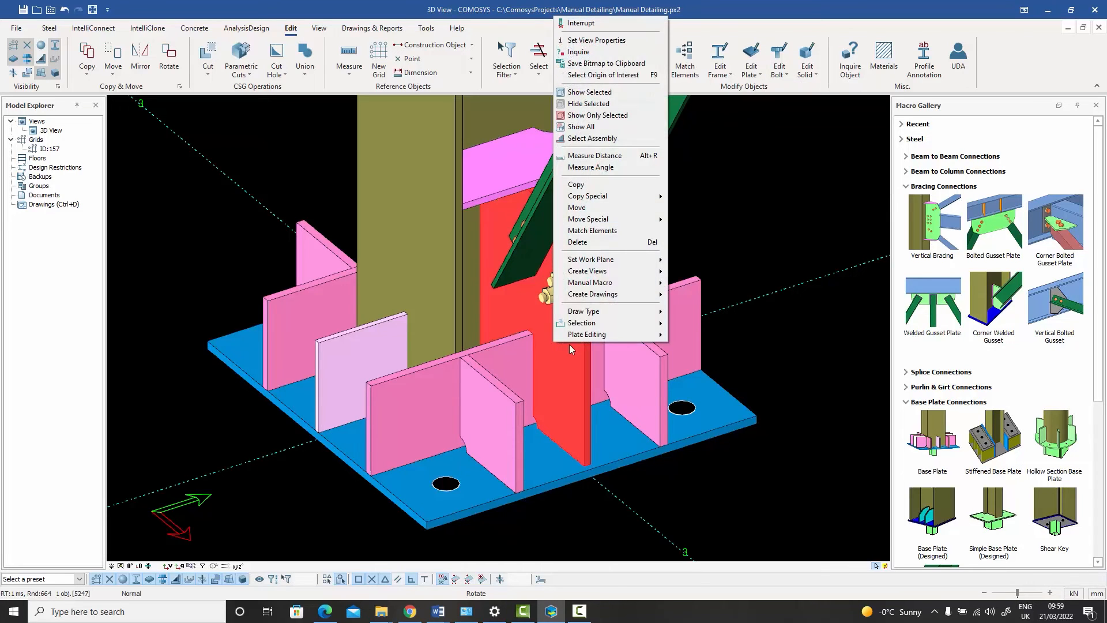
{"action": "left_click", "coordinate": [607, 116]}
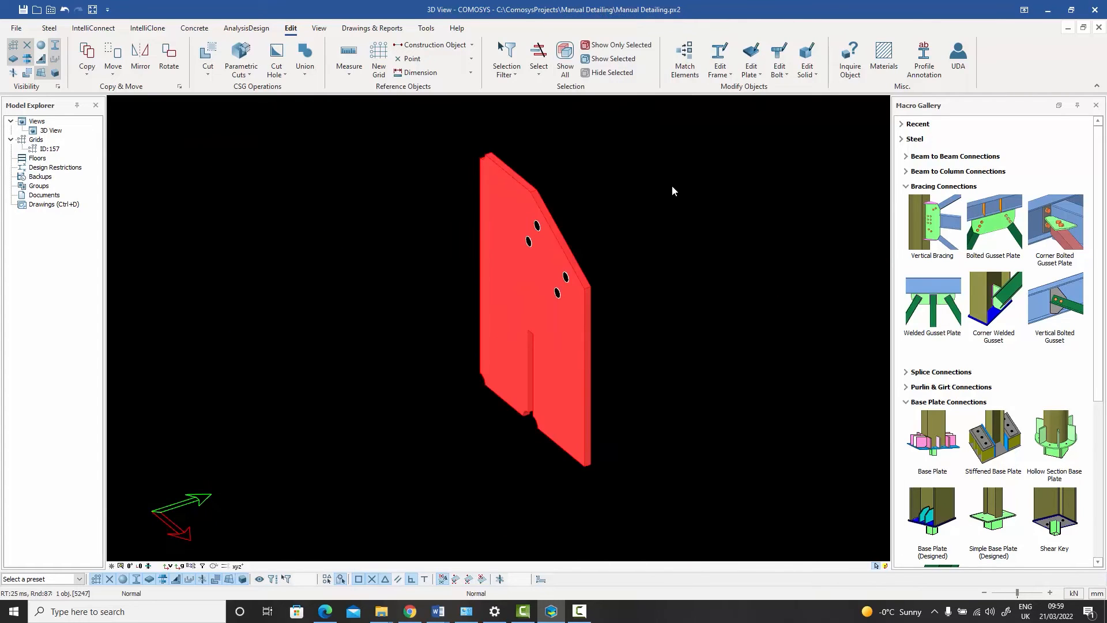
{"action": "left_click", "coordinate": [665, 267]}
{"action": "scroll", "coordinate": [547, 398], "scroll_direction": "up", "scroll_amount": 5}
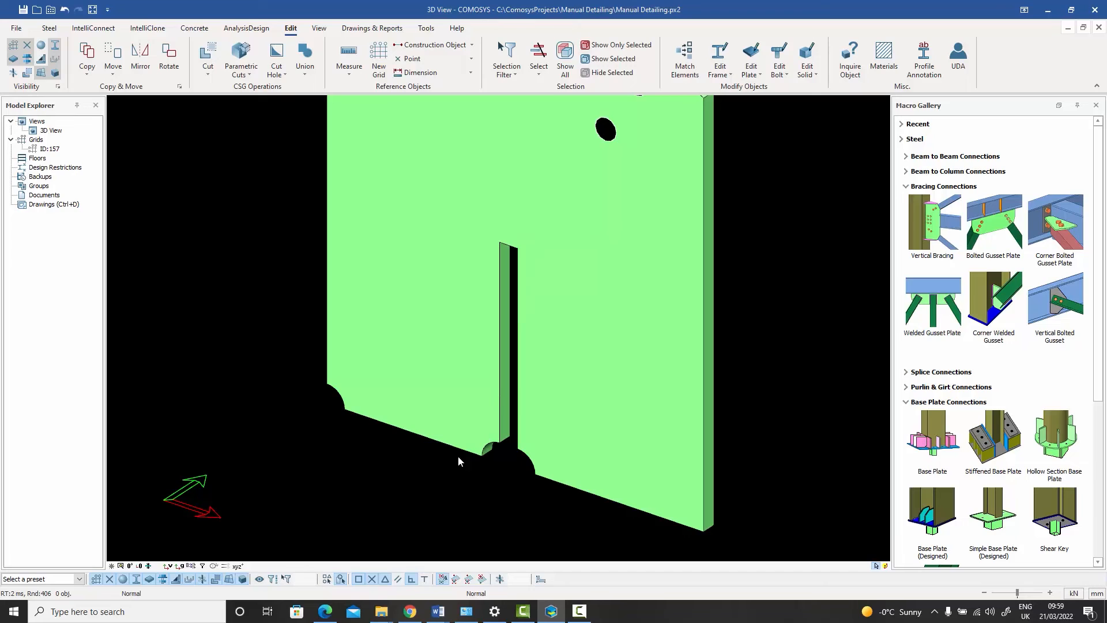
{"action": "scroll", "coordinate": [580, 323], "scroll_direction": "down", "scroll_amount": 6}
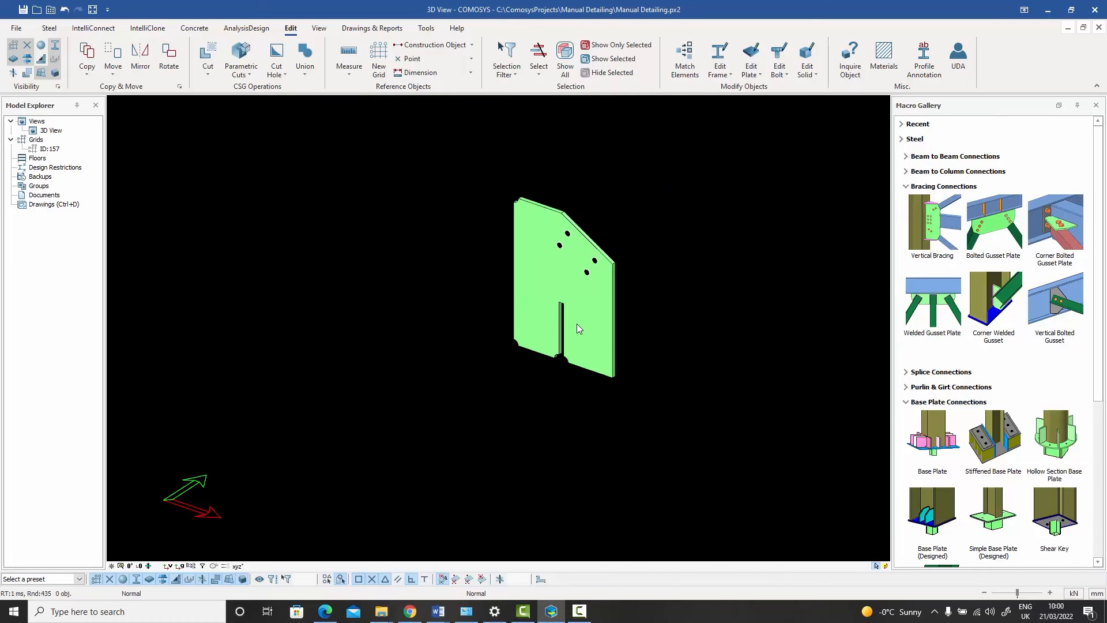
Step: Bring back all hidden objects around the isolated gusset plate
{"action": "middle_click_drag", "start_coordinate": [577, 323], "coordinate": [648, 230]}
{"action": "right_click", "coordinate": [649, 231]}
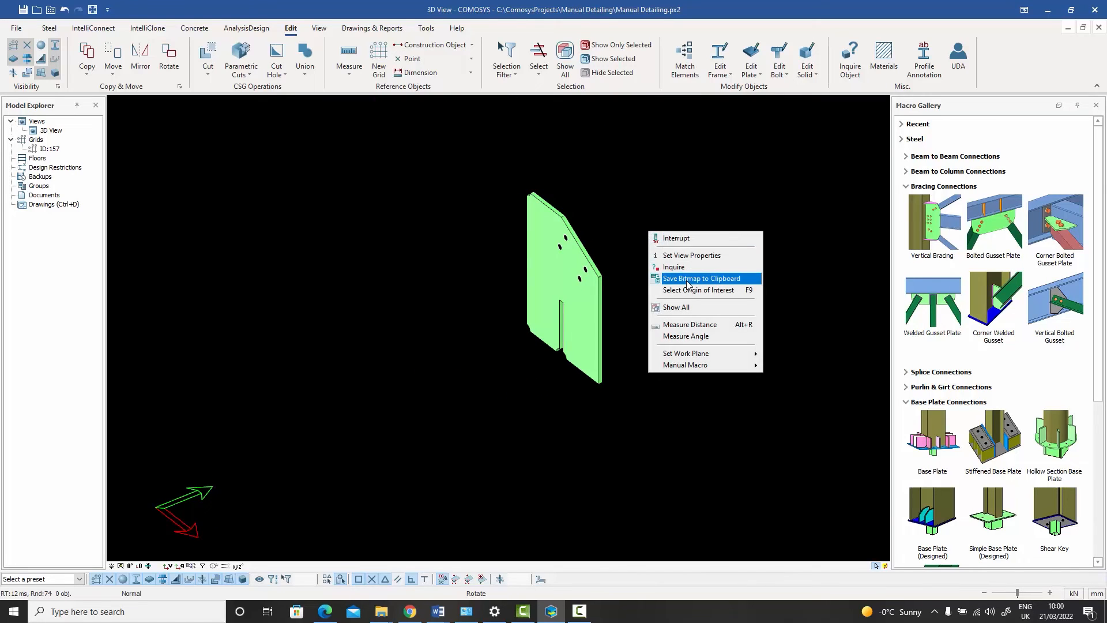
{"action": "left_click", "coordinate": [687, 307]}
{"action": "scroll", "coordinate": [649, 283], "scroll_direction": "up", "scroll_amount": 4}
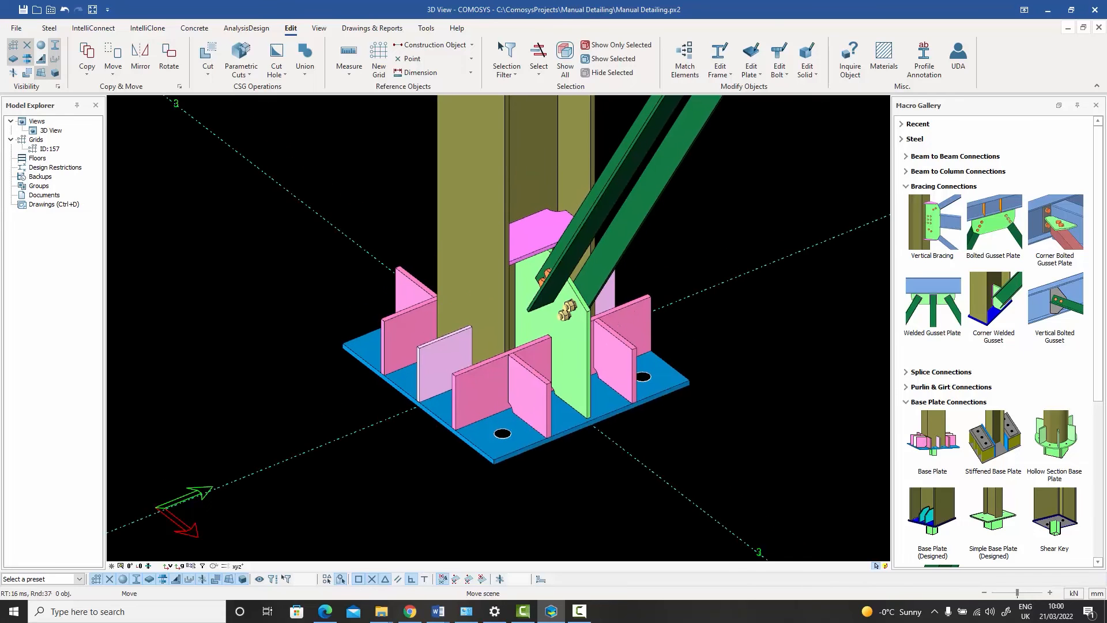
{"action": "middle_click_drag", "start_coordinate": [625, 331], "coordinate": [619, 328]}
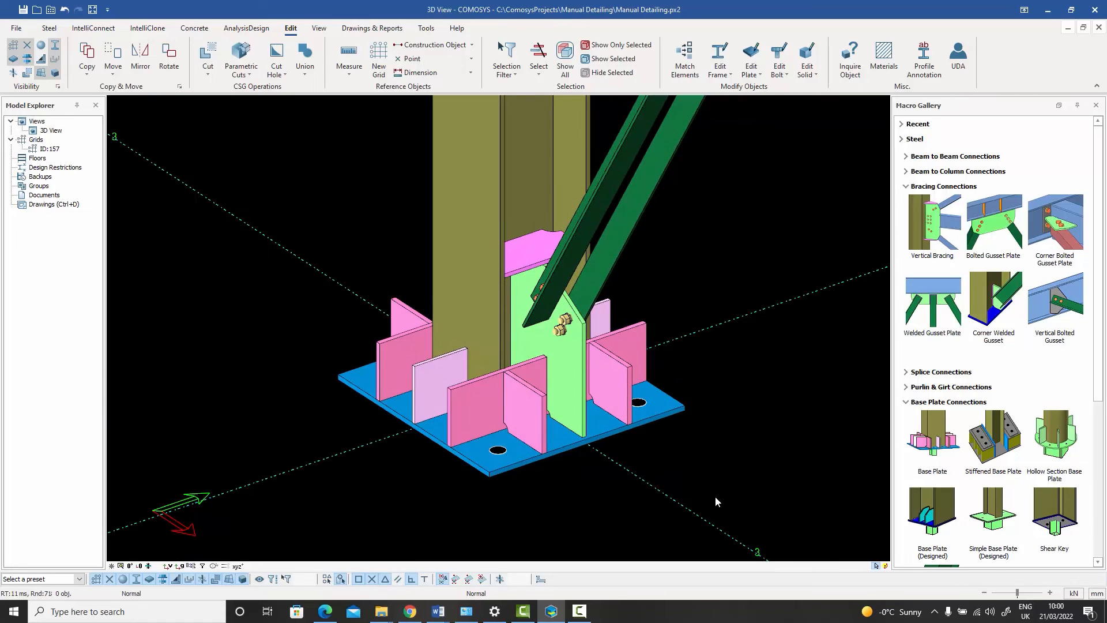
Step: Run a clash check on the whole column, base plate, gusset and brace connection, and close the Clash Check Manager
{"action": "left_click_drag", "start_coordinate": [716, 499], "coordinate": [315, 182]}
{"action": "right_click", "coordinate": [384, 172]}
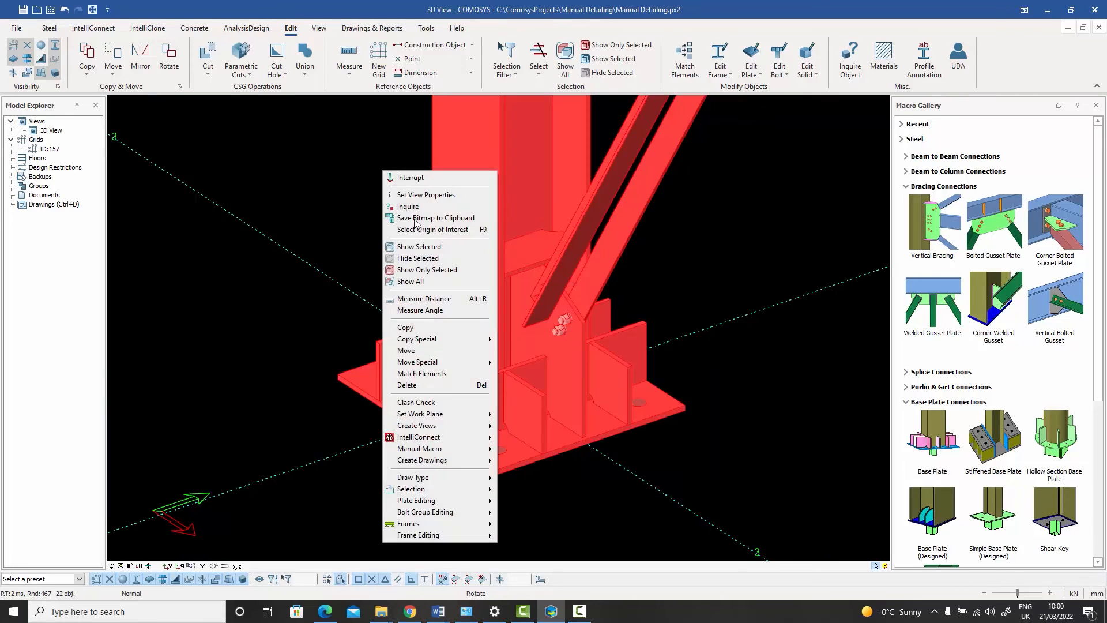
{"action": "left_click", "coordinate": [416, 402]}
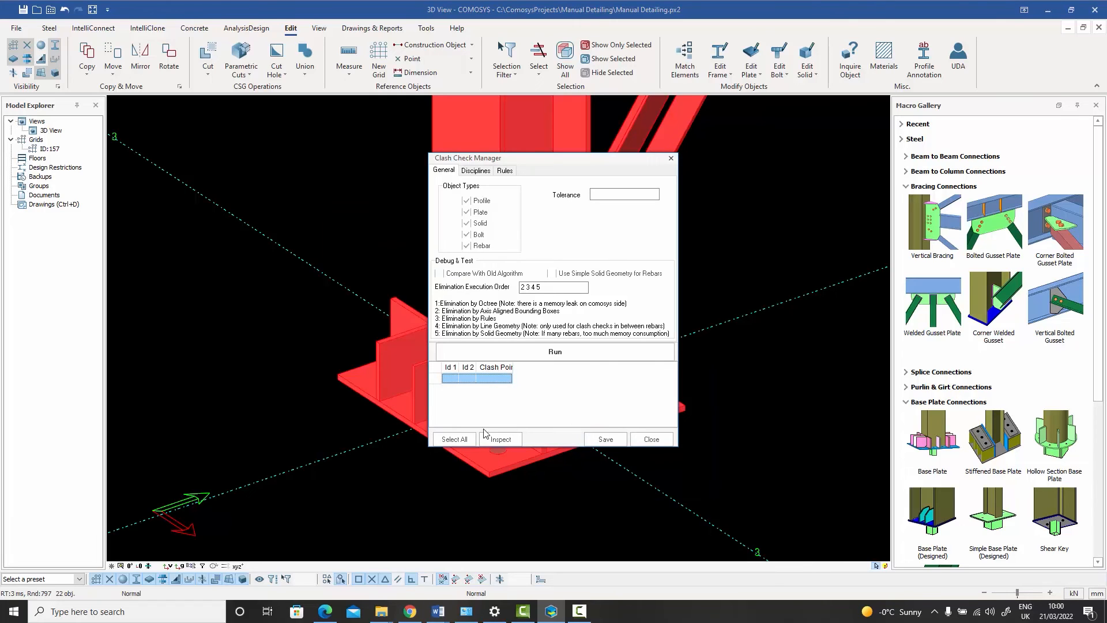
{"action": "left_click", "coordinate": [574, 353]}
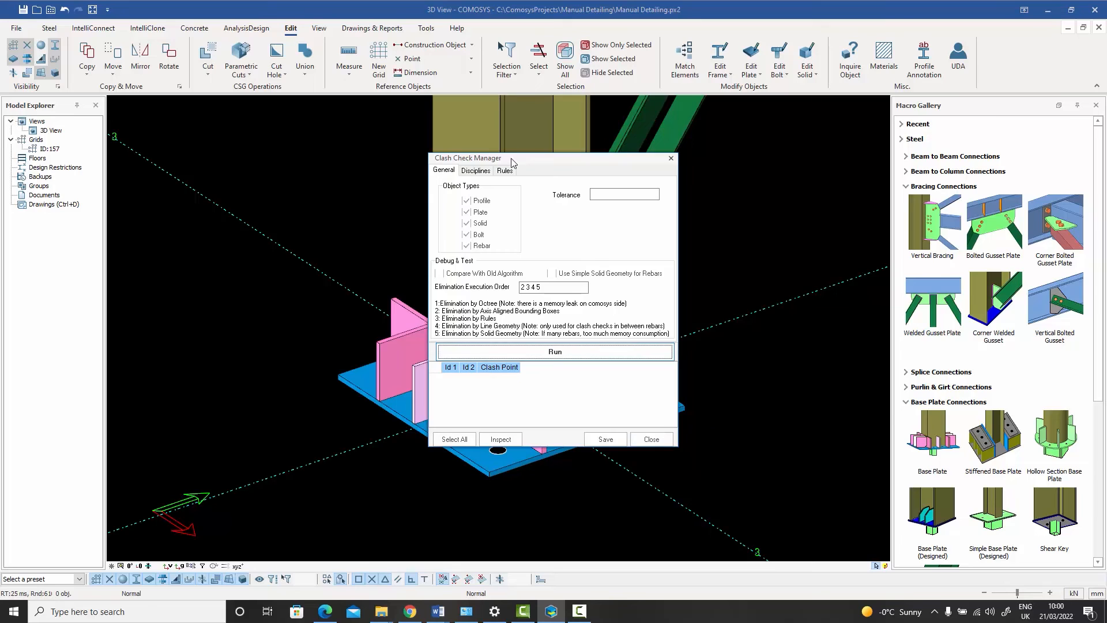
{"action": "left_click_drag", "start_coordinate": [512, 164], "coordinate": [820, 120]}
{"action": "left_click", "coordinate": [960, 396]}
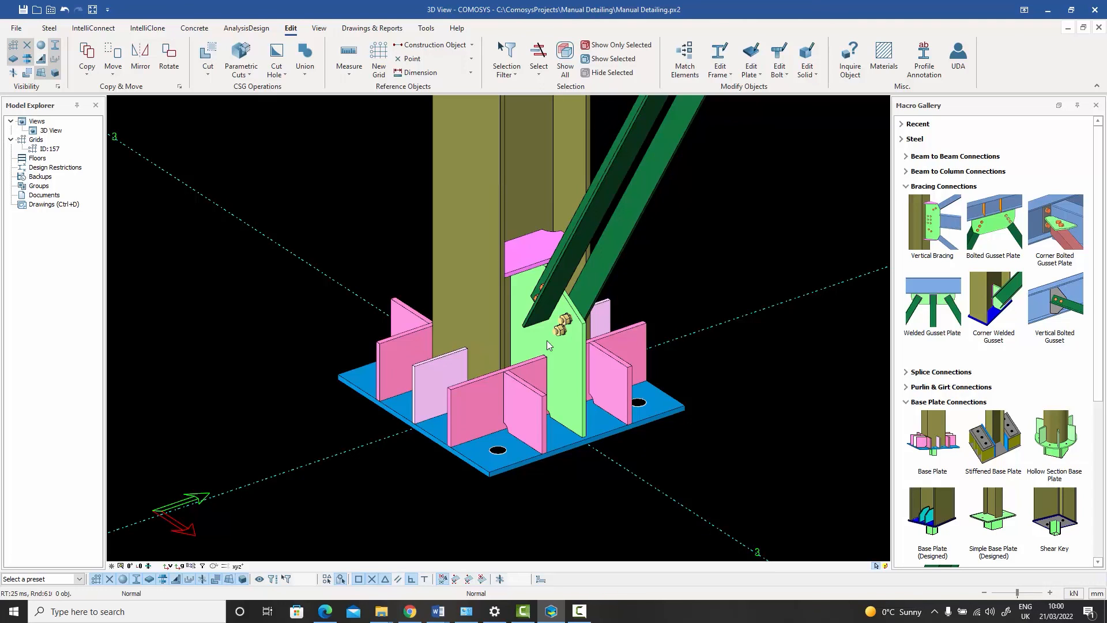
{"action": "scroll", "coordinate": [585, 300], "scroll_direction": "up", "scroll_amount": 3}
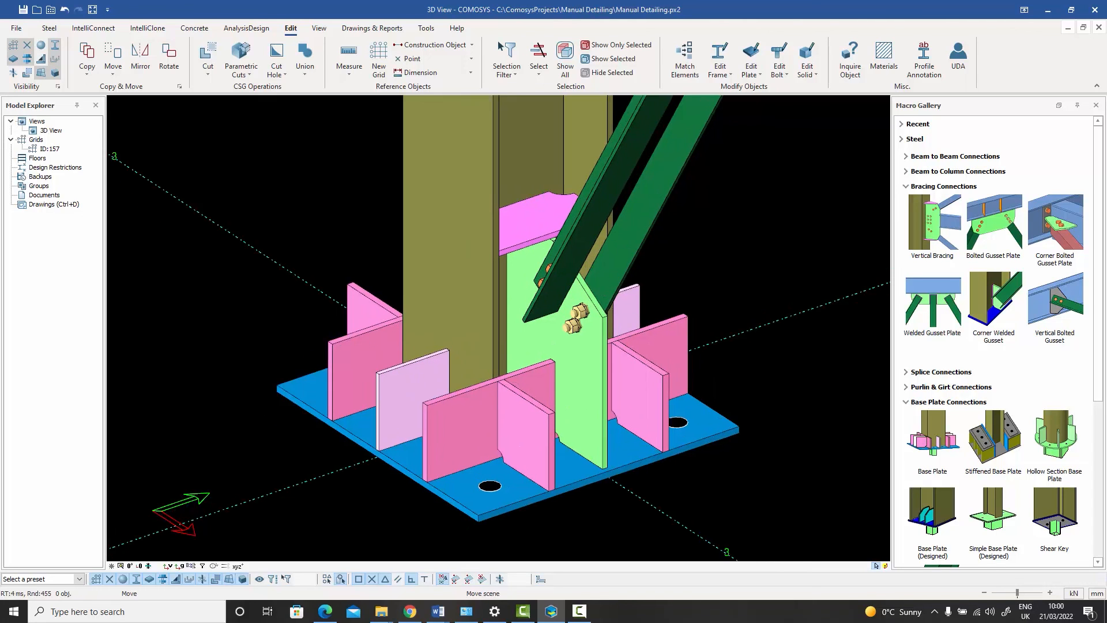